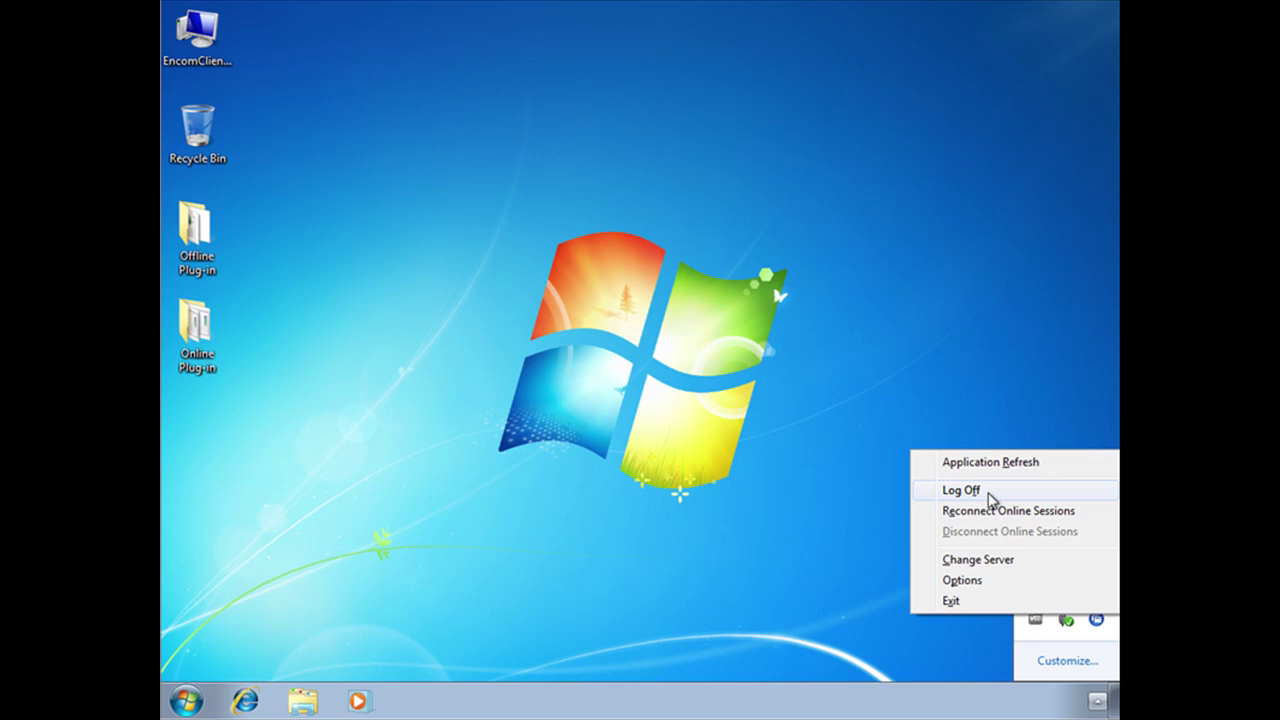
Switch to the console and open the Users page of CNN's application properties
{"action": "left_click", "coordinate": [472, 247]}
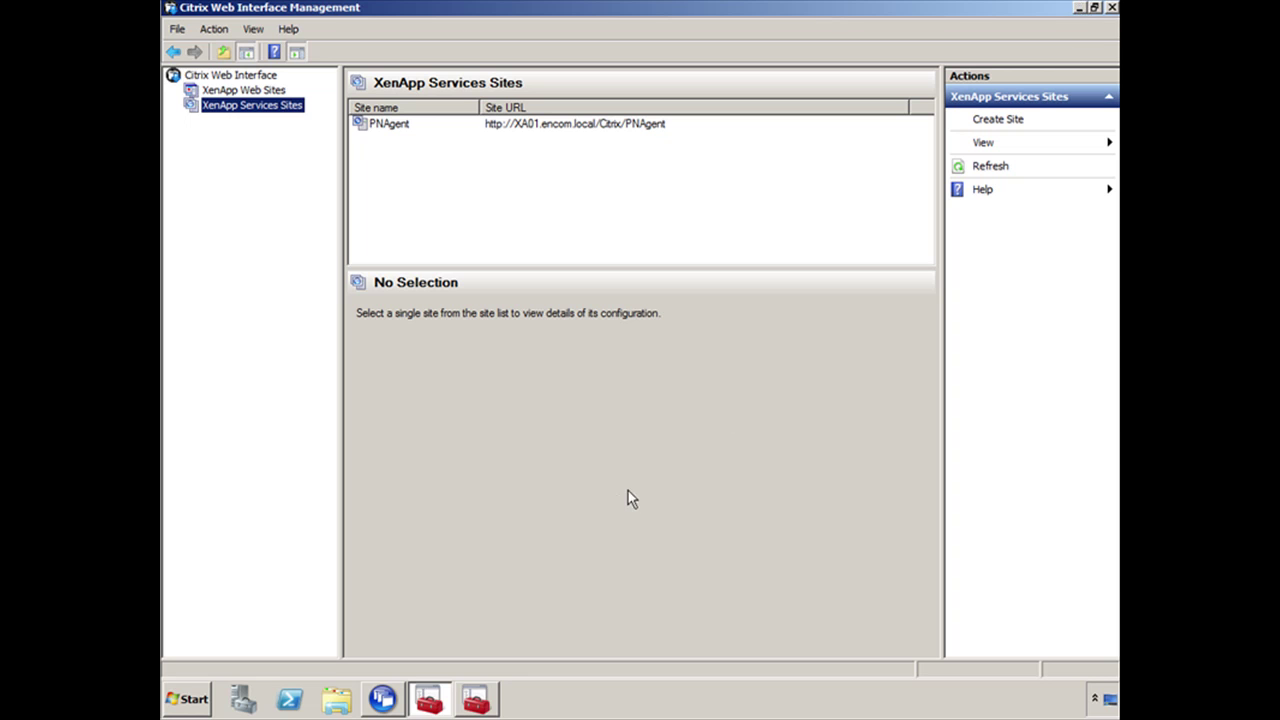
{"action": "left_click", "coordinate": [476, 700]}
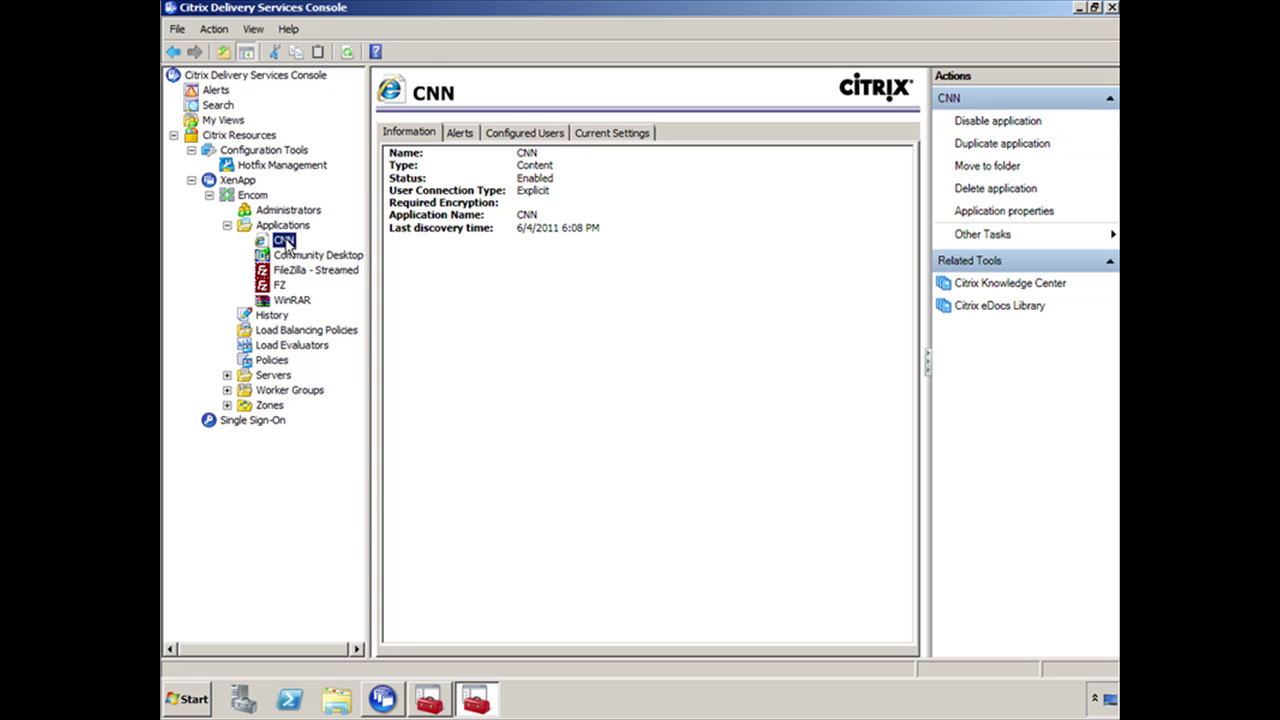
{"action": "right_click", "coordinate": [287, 245]}
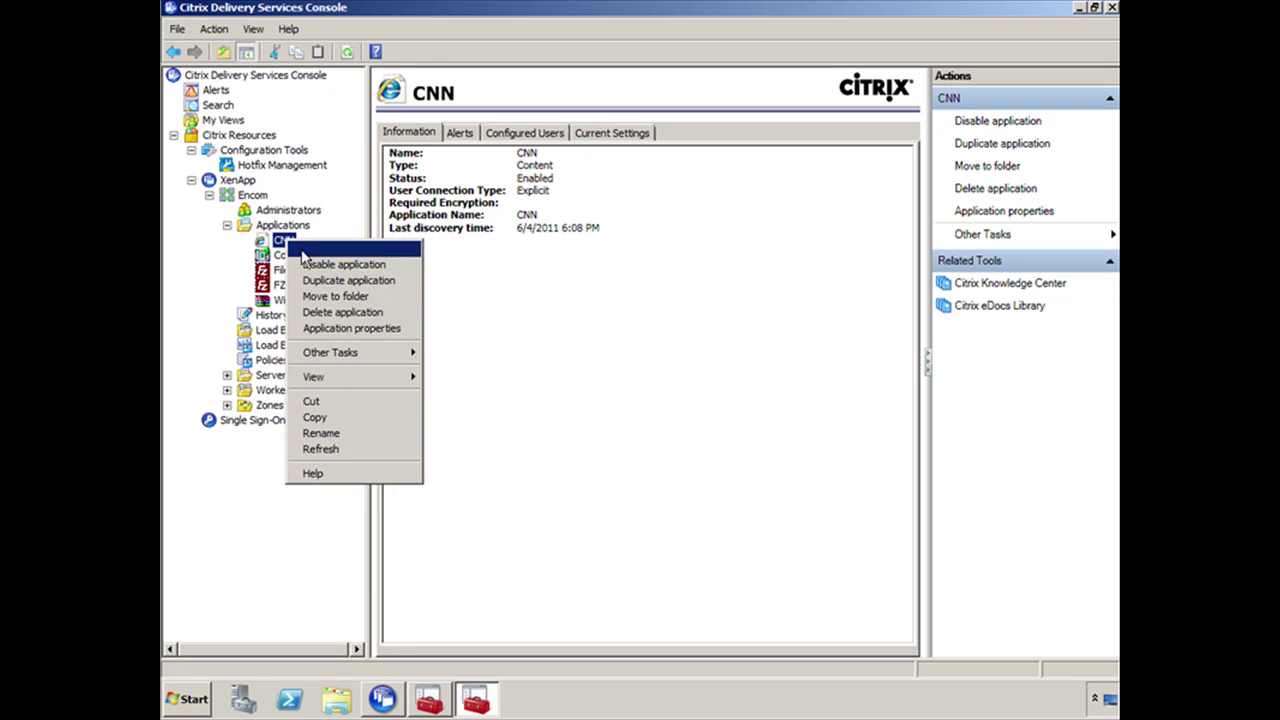
{"action": "left_click", "coordinate": [365, 330]}
{"action": "left_click", "coordinate": [380, 211]}
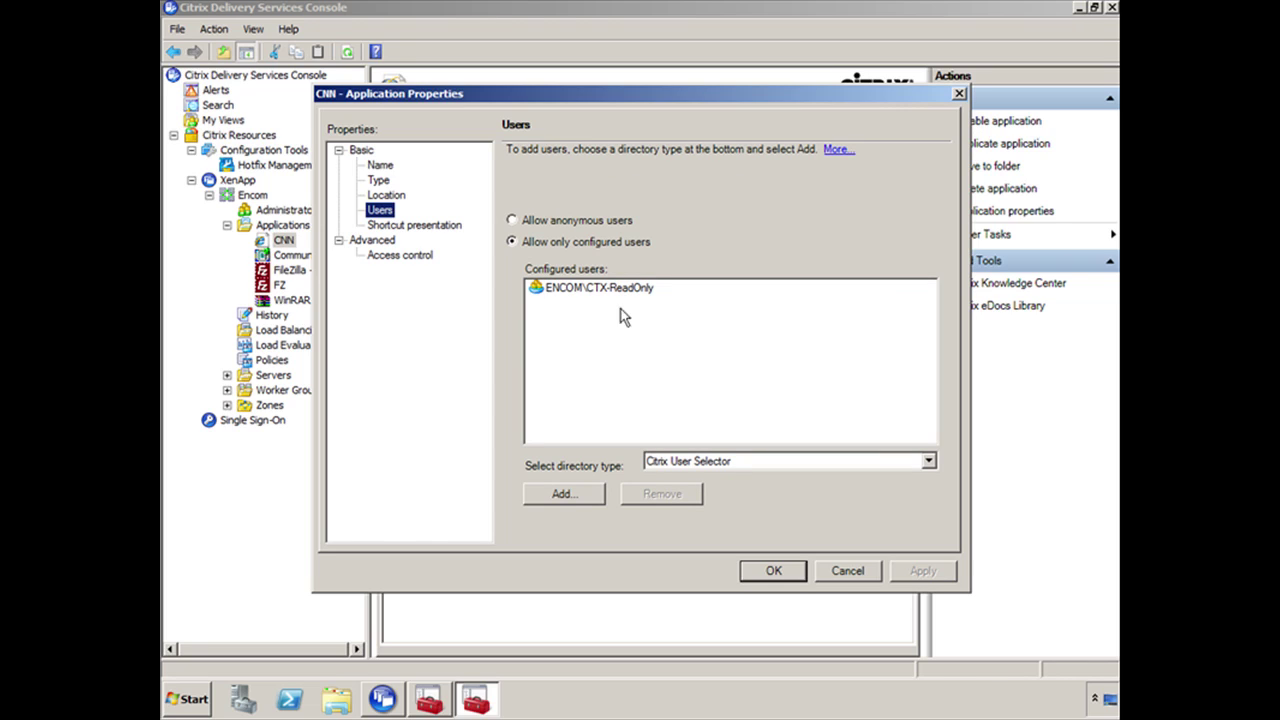
Start adding a user and connect to the ENCOM.LOCAL domain as administrator, entering the account password
{"action": "left_click", "coordinate": [564, 493]}
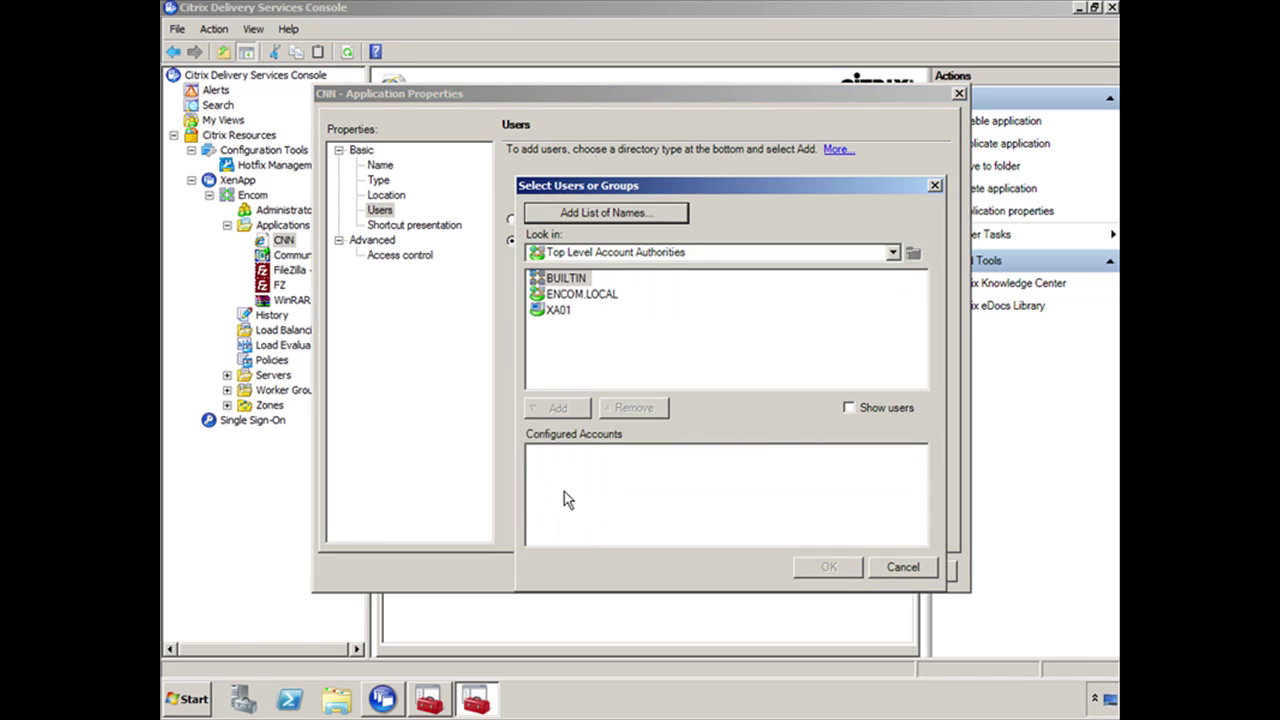
{"action": "left_click", "coordinate": [580, 294]}
{"action": "type", "text": "a"}
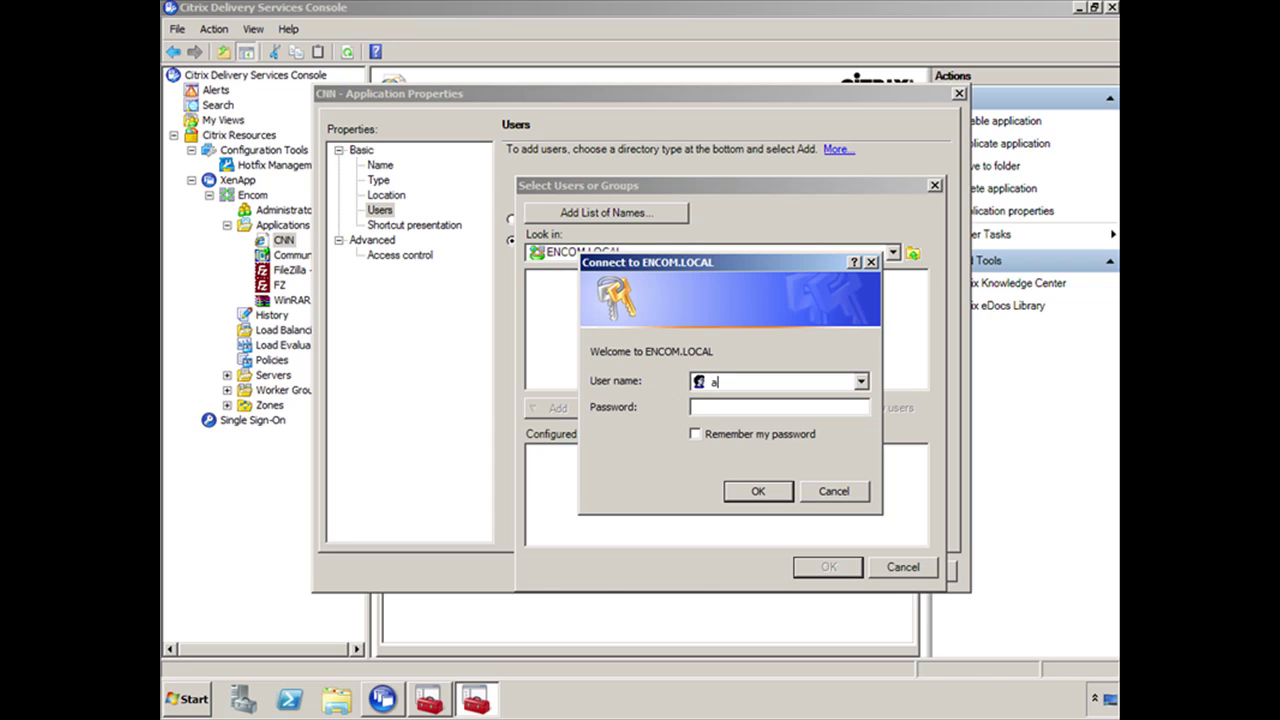
{"action": "type", "text": "dministrator"}
{"action": "key", "text": "Tab"}
{"action": "type", "text": "Password1"}
{"action": "left_click", "coordinate": [755, 491]}
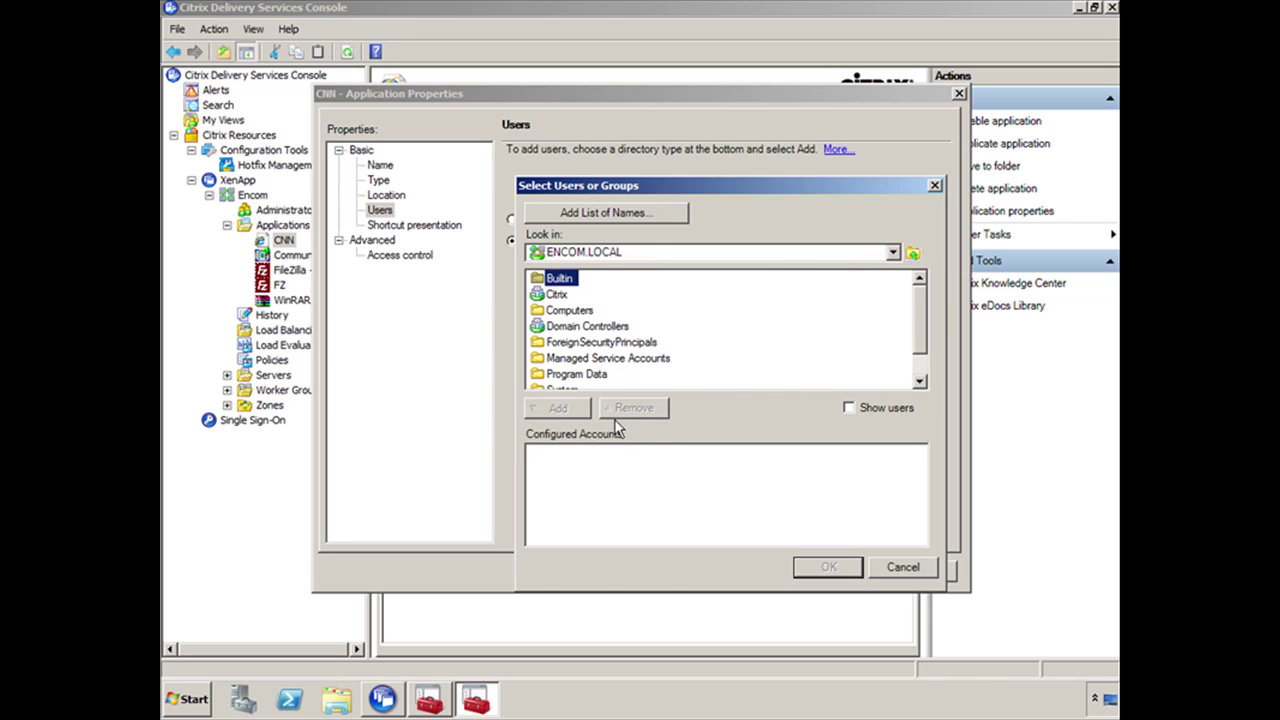
Add encom\administrator to CNN's users alongside CTX-ReadOnly and apply the change
{"action": "left_click", "coordinate": [585, 214]}
{"action": "type", "text": "encome"}
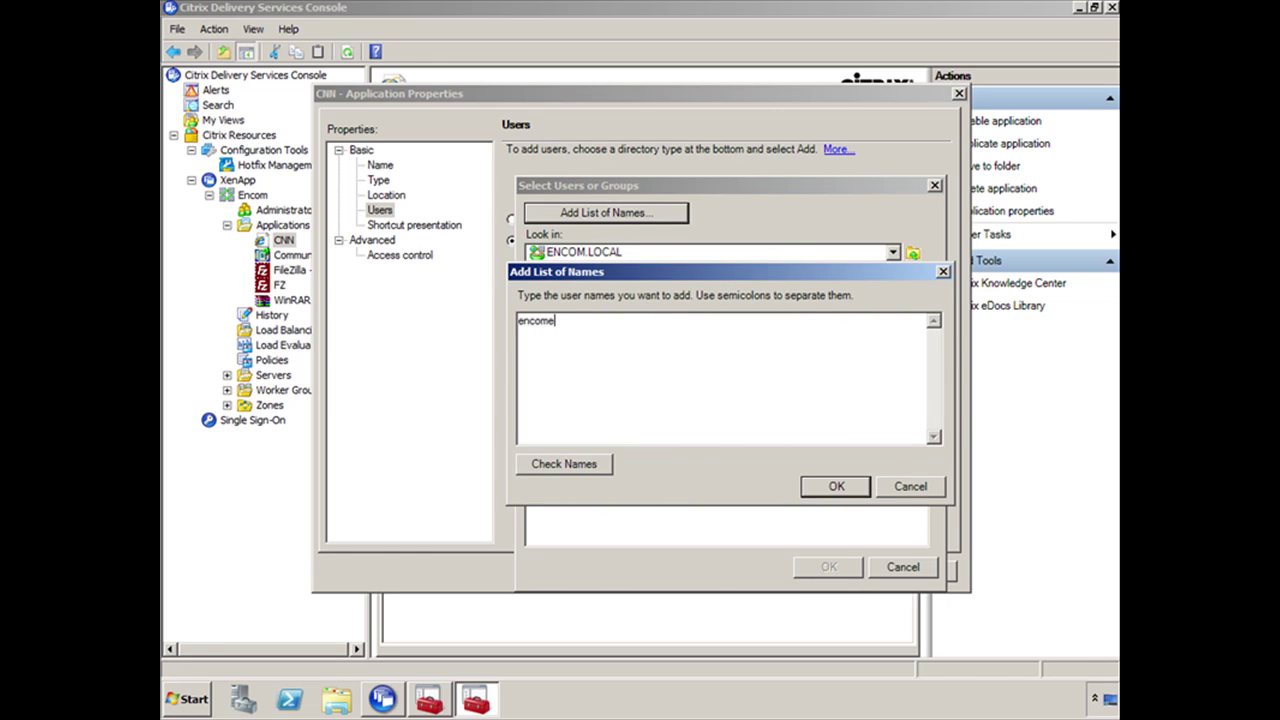
{"action": "key", "text": "BackSpace"}
{"action": "type", "text": "\\administrator"}
{"action": "left_click", "coordinate": [838, 486]}
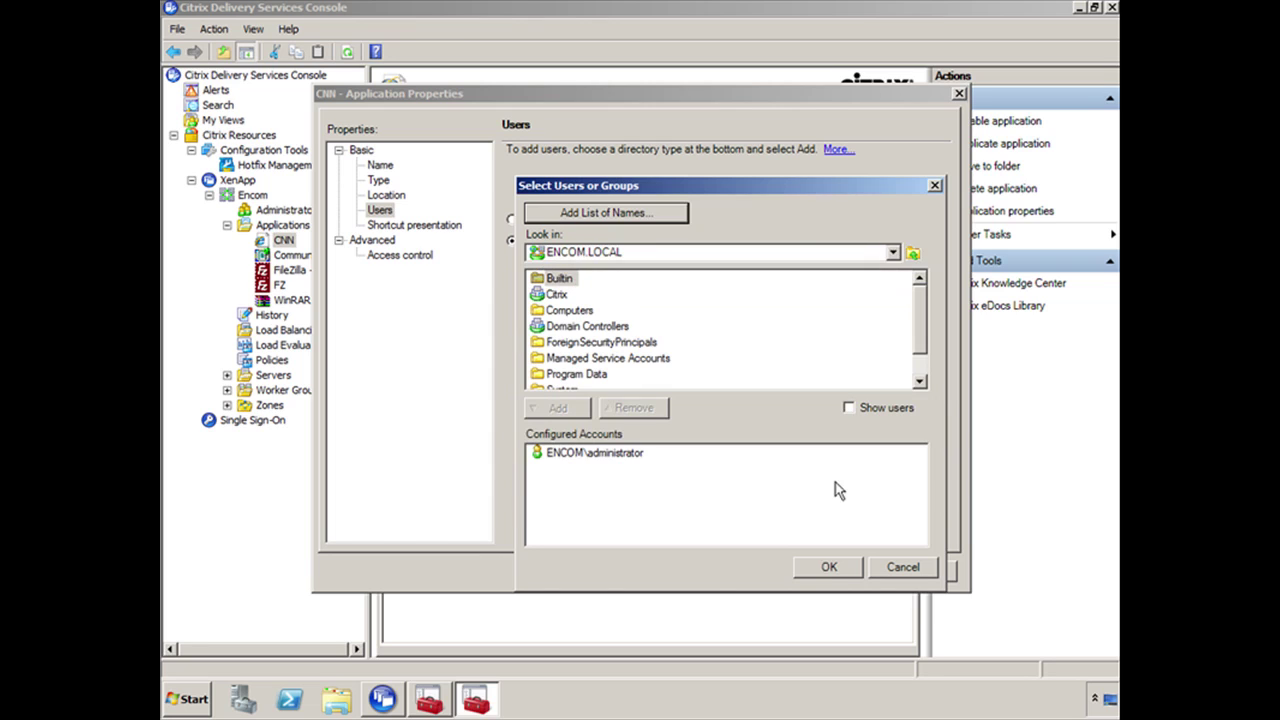
{"action": "left_click", "coordinate": [828, 568]}
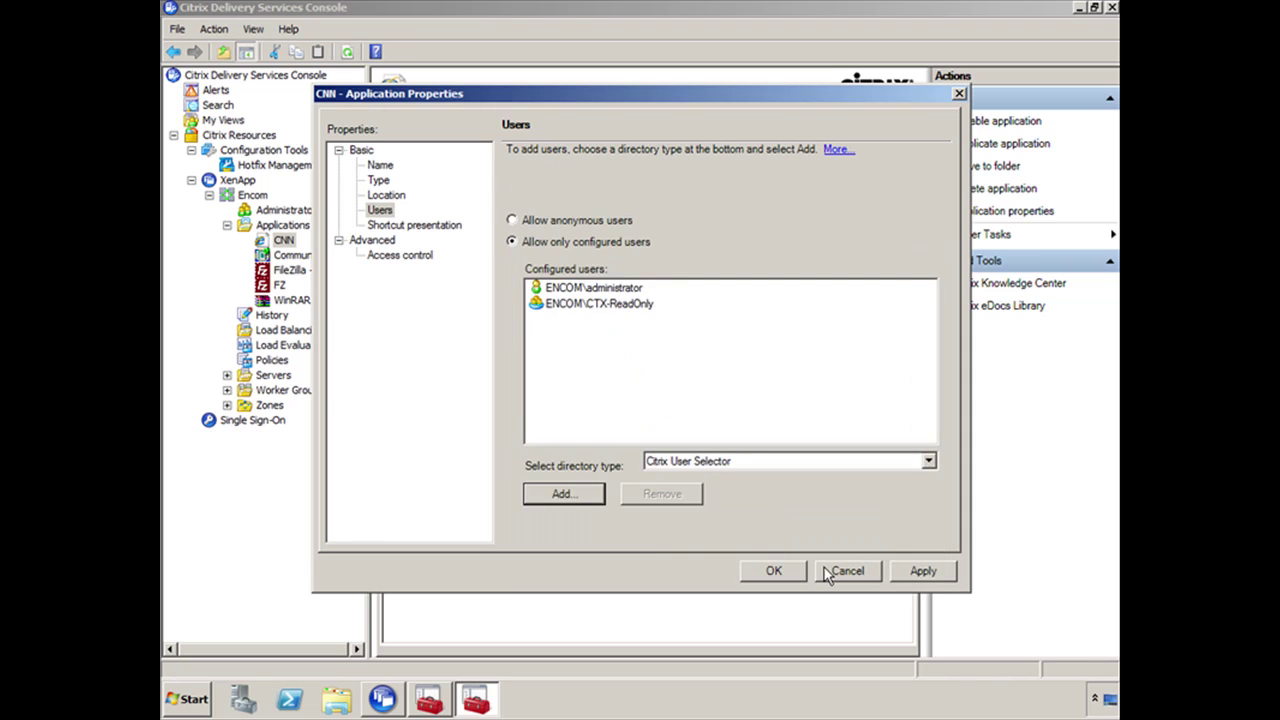
{"action": "left_click", "coordinate": [772, 570]}
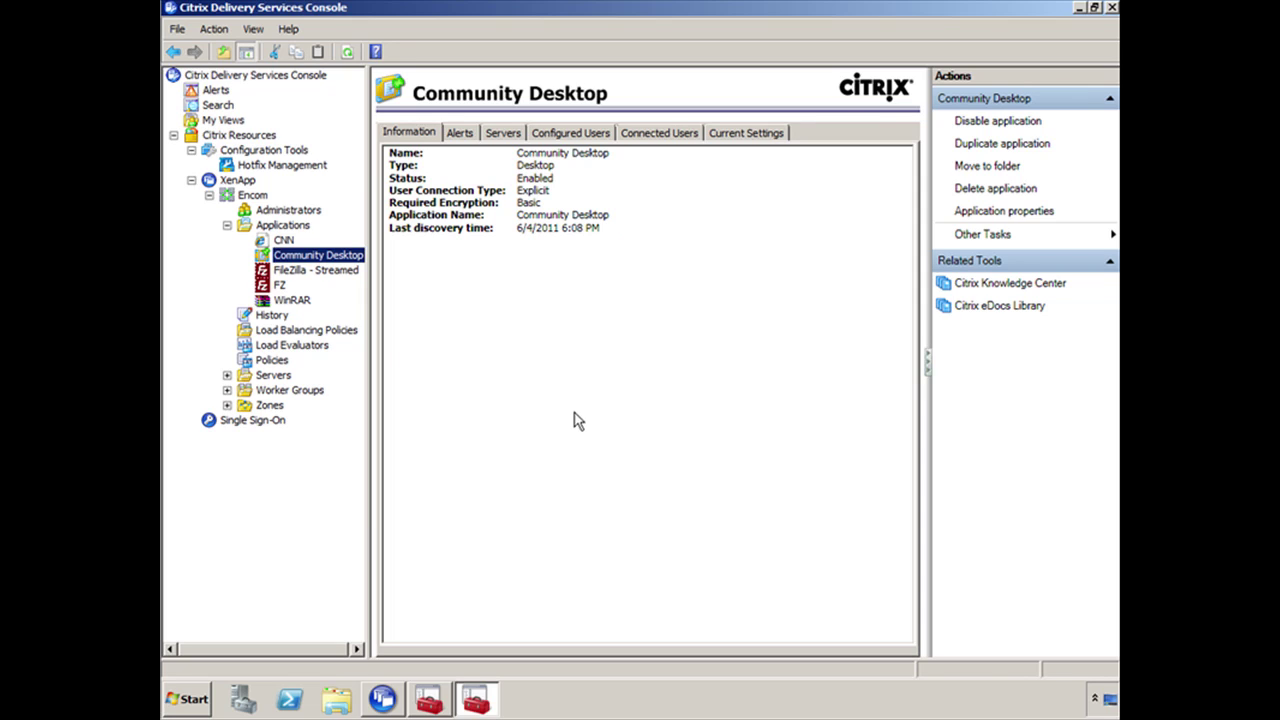
Open WinRAR's Users properties and start adding a user from the ENCOM.LOCAL domain
{"action": "right_click", "coordinate": [302, 300]}
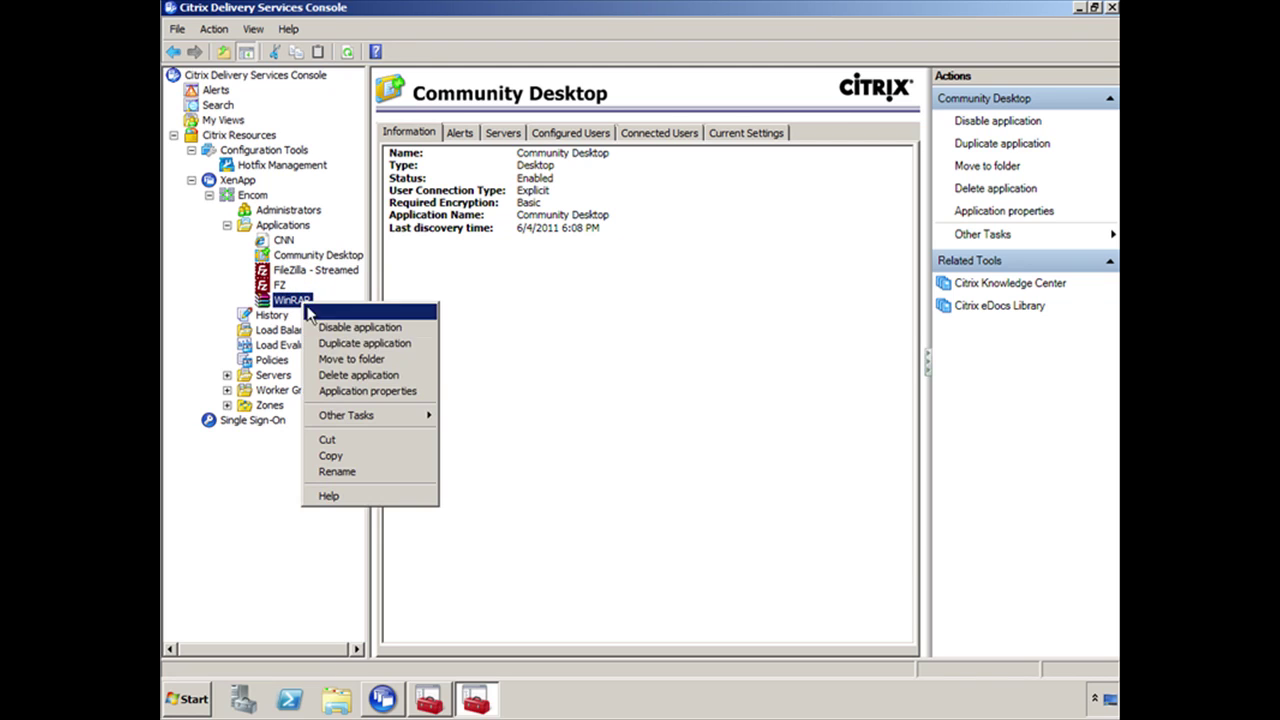
{"action": "left_click", "coordinate": [368, 392]}
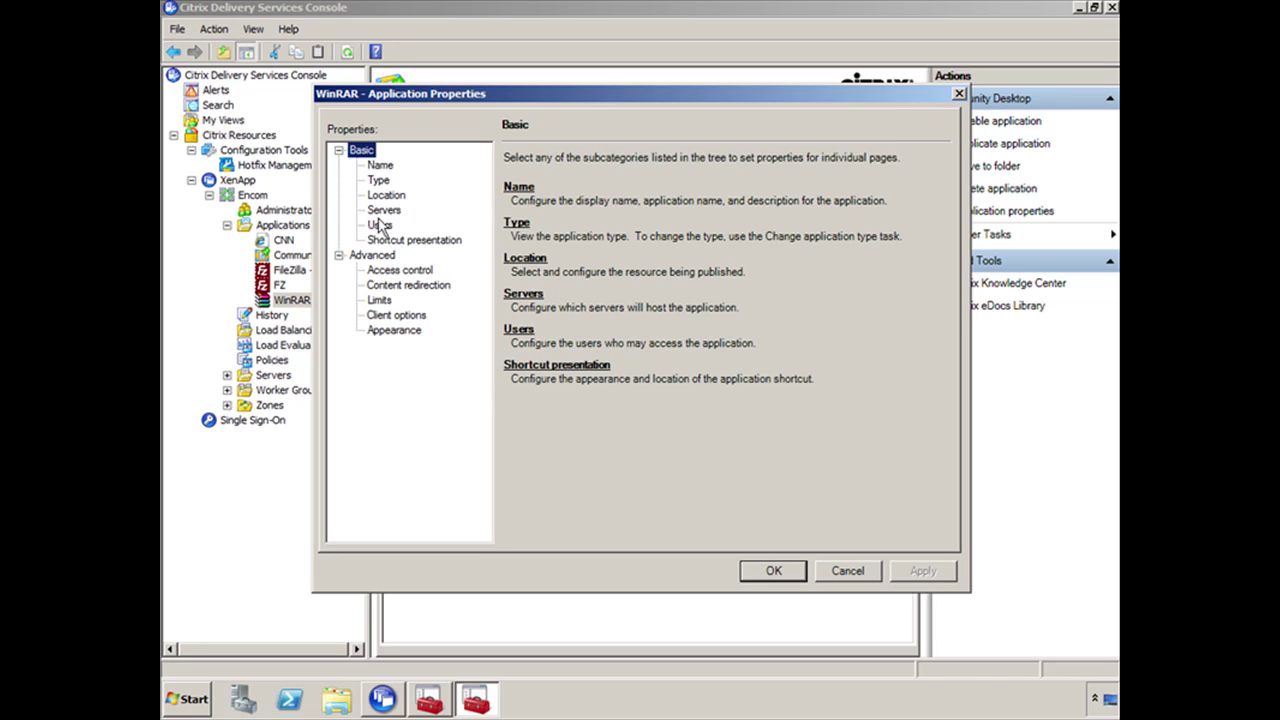
{"action": "left_click", "coordinate": [380, 225]}
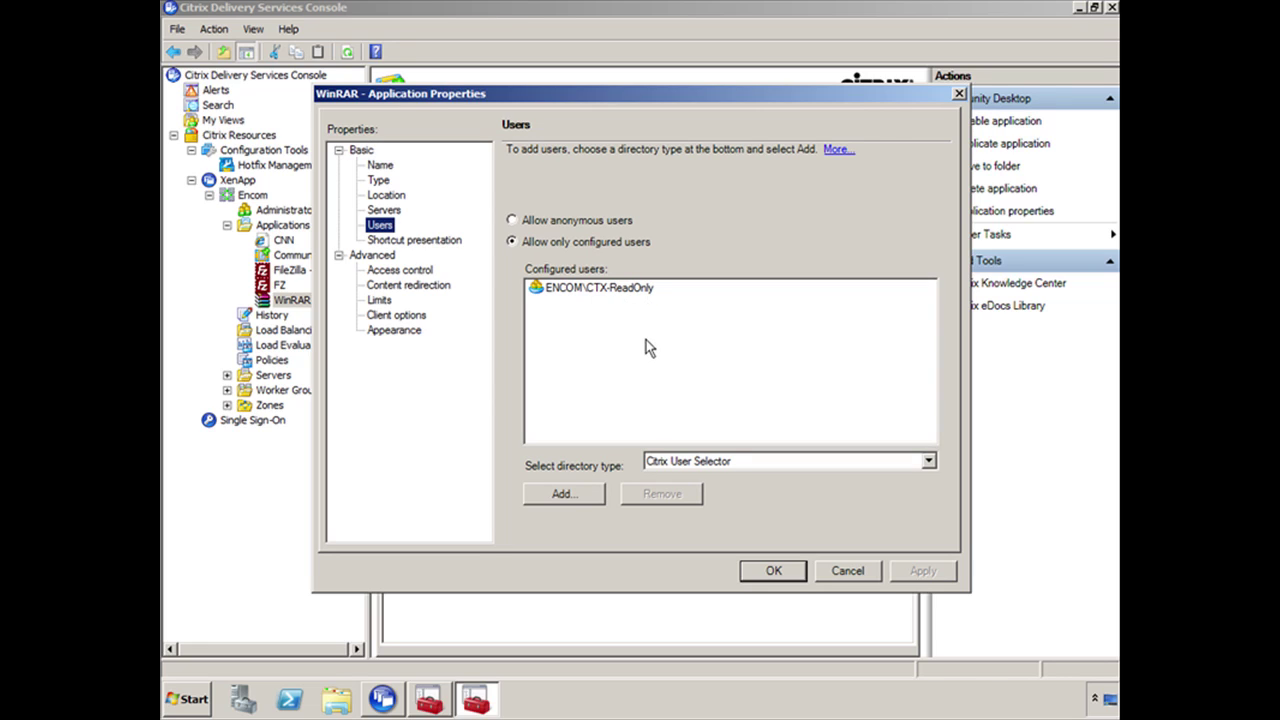
{"action": "left_click", "coordinate": [566, 494]}
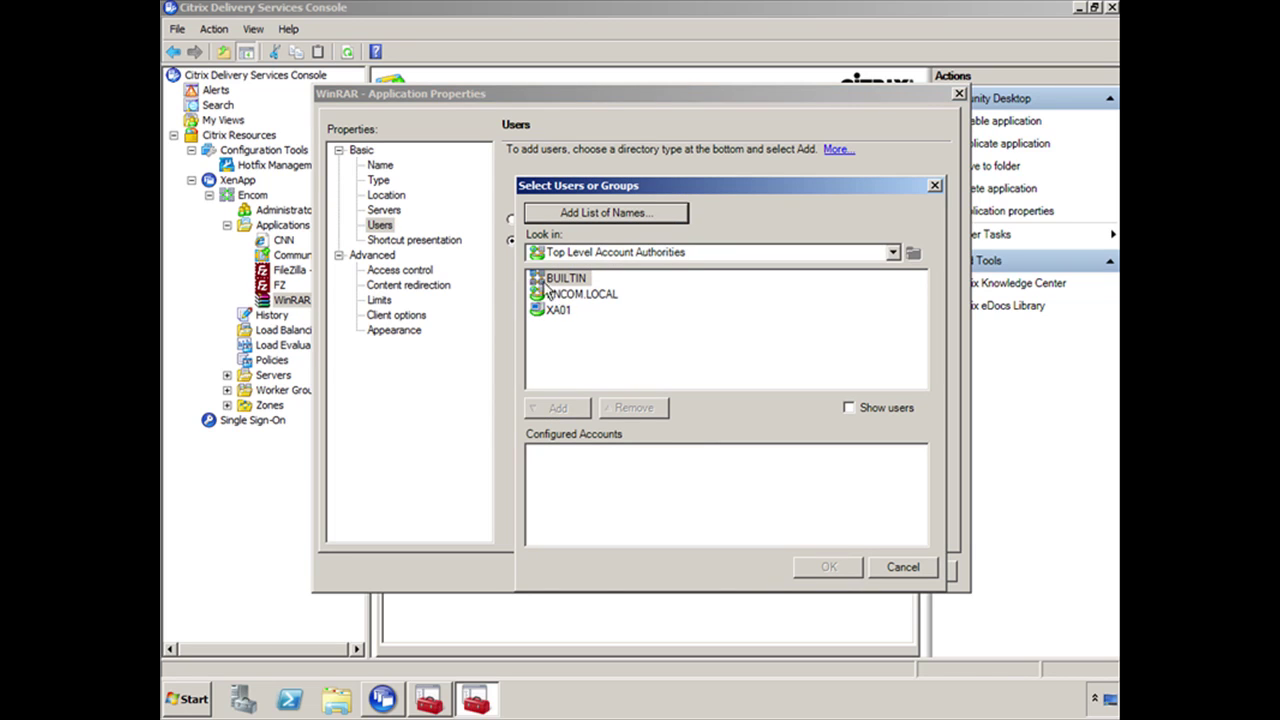
{"action": "double_click", "coordinate": [560, 294]}
Sign in to ENCOM.LOCAL as administrator, re-entering the account password when prompted
{"action": "type", "text": "administr"}
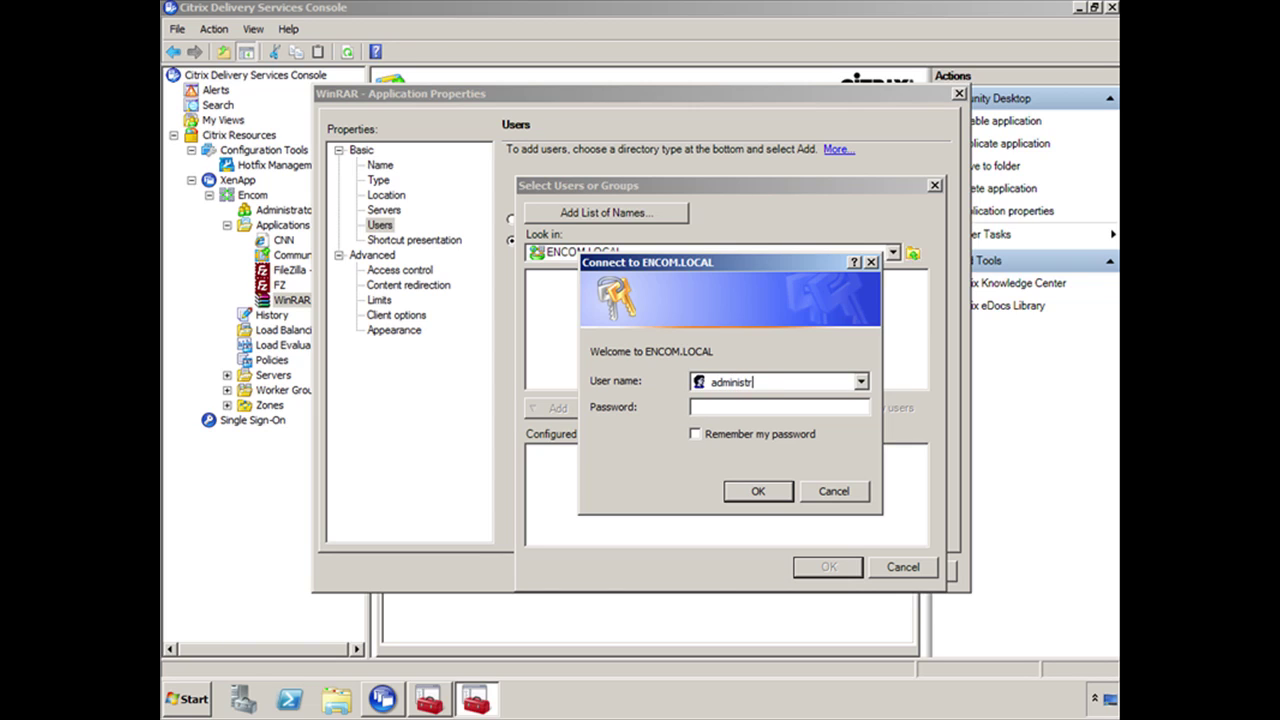
{"action": "type", "text": "ator"}
{"action": "key", "text": "Tab"}
{"action": "type", "text": "Password1"}
{"action": "key", "text": "Return"}
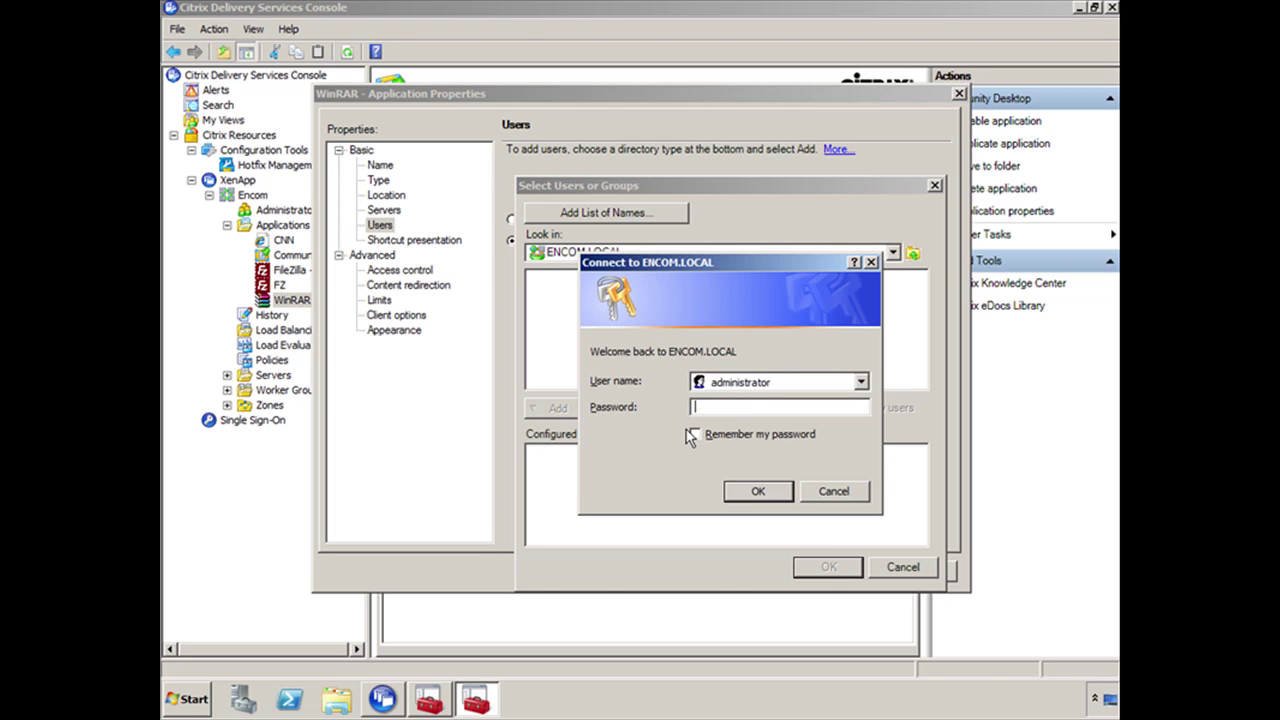
{"action": "type", "text": "Password1"}
{"action": "key", "text": "Return"}
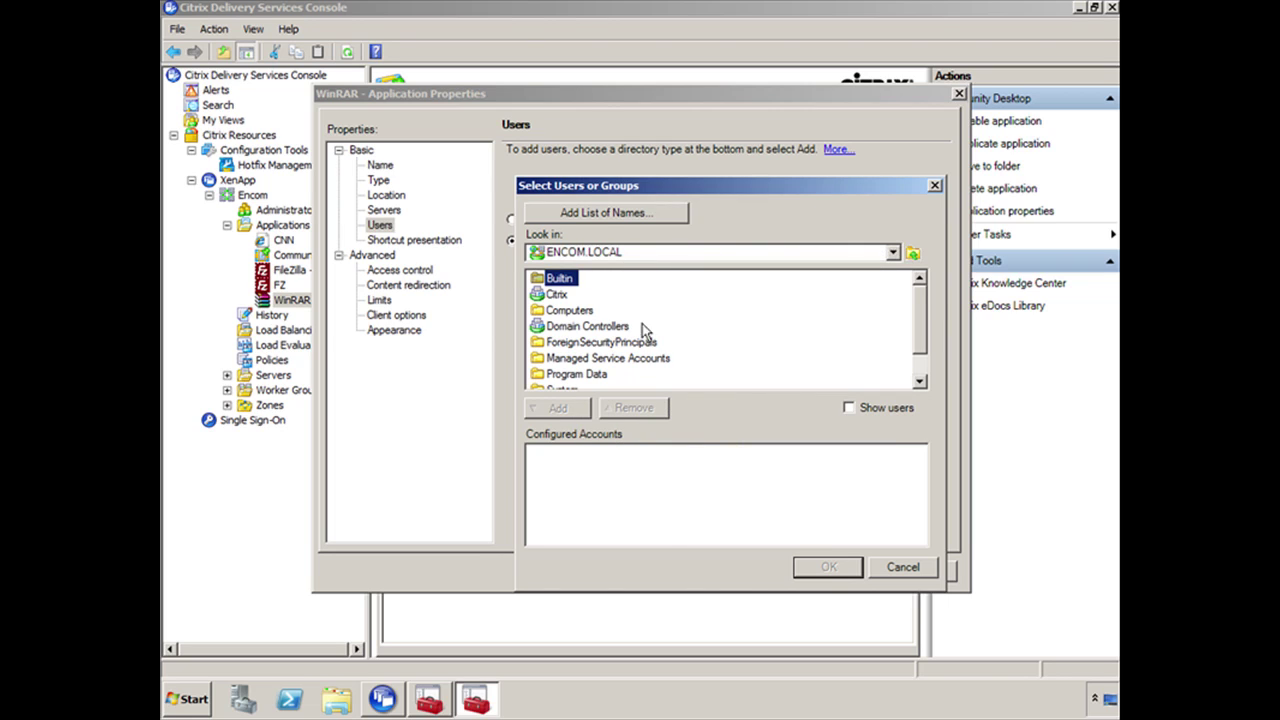
Add encom\administrator to WinRAR's configured users and save
{"action": "left_click", "coordinate": [601, 215]}
{"action": "type", "text": "encom"}
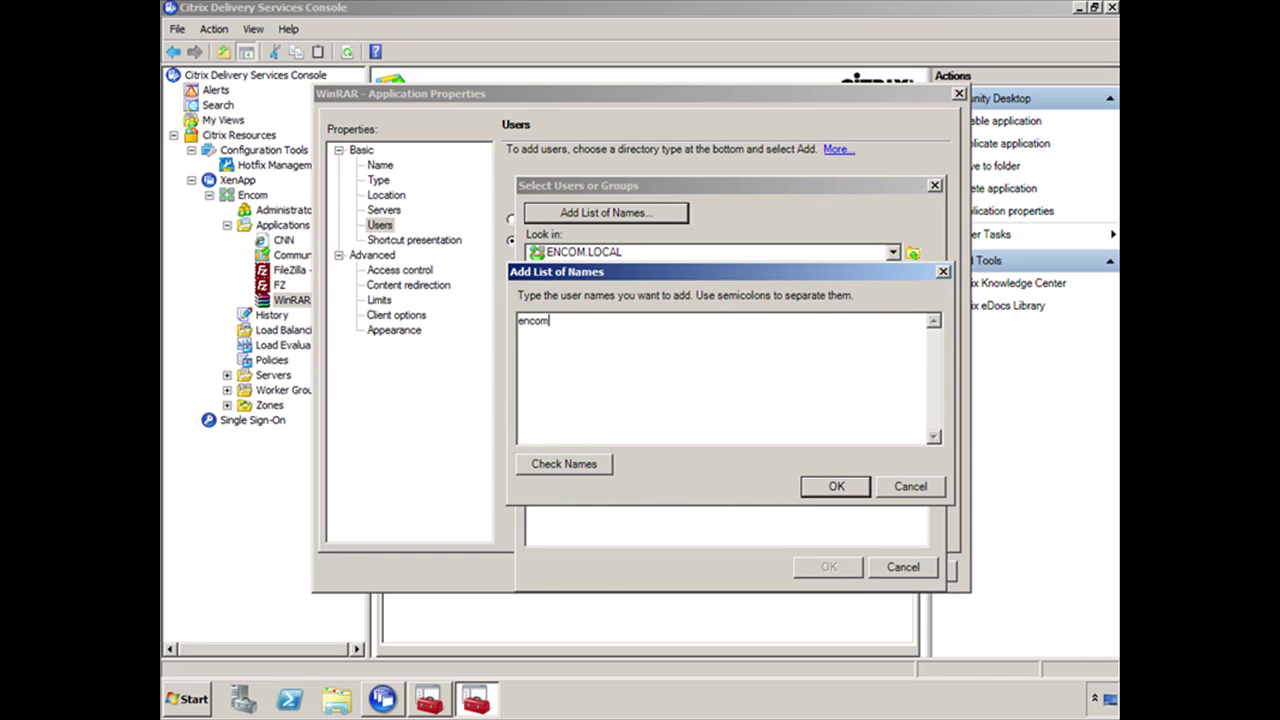
{"action": "type", "text": "\\administrator"}
{"action": "key", "text": "Return"}
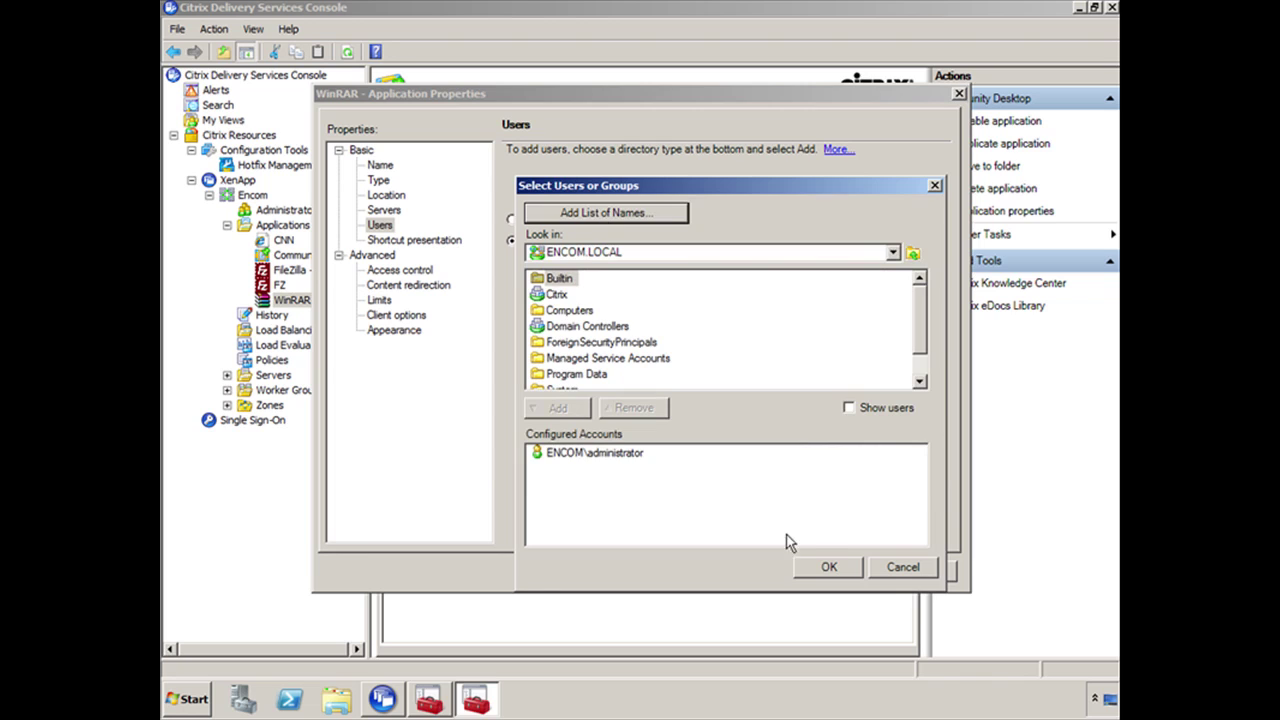
{"action": "left_click", "coordinate": [829, 566]}
{"action": "left_click", "coordinate": [773, 567]}
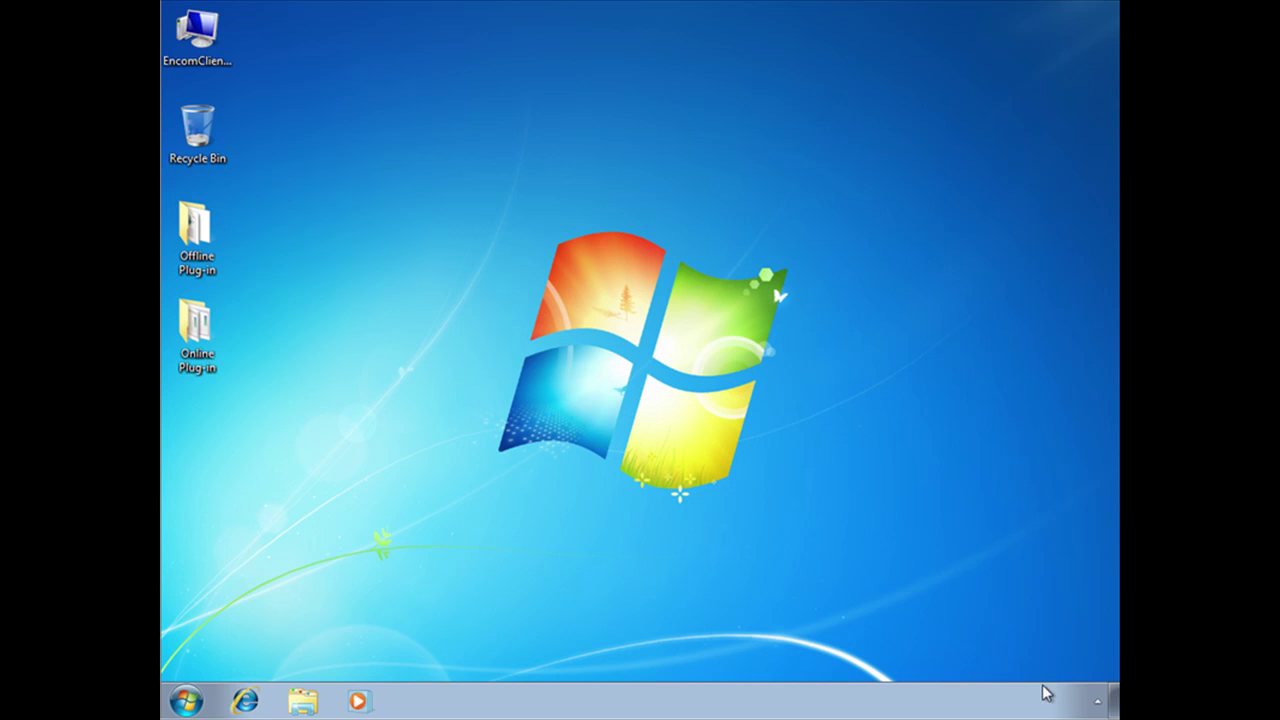
Refresh the published applications from the Citrix plug-in's tray icon
{"action": "left_click", "coordinate": [1097, 702]}
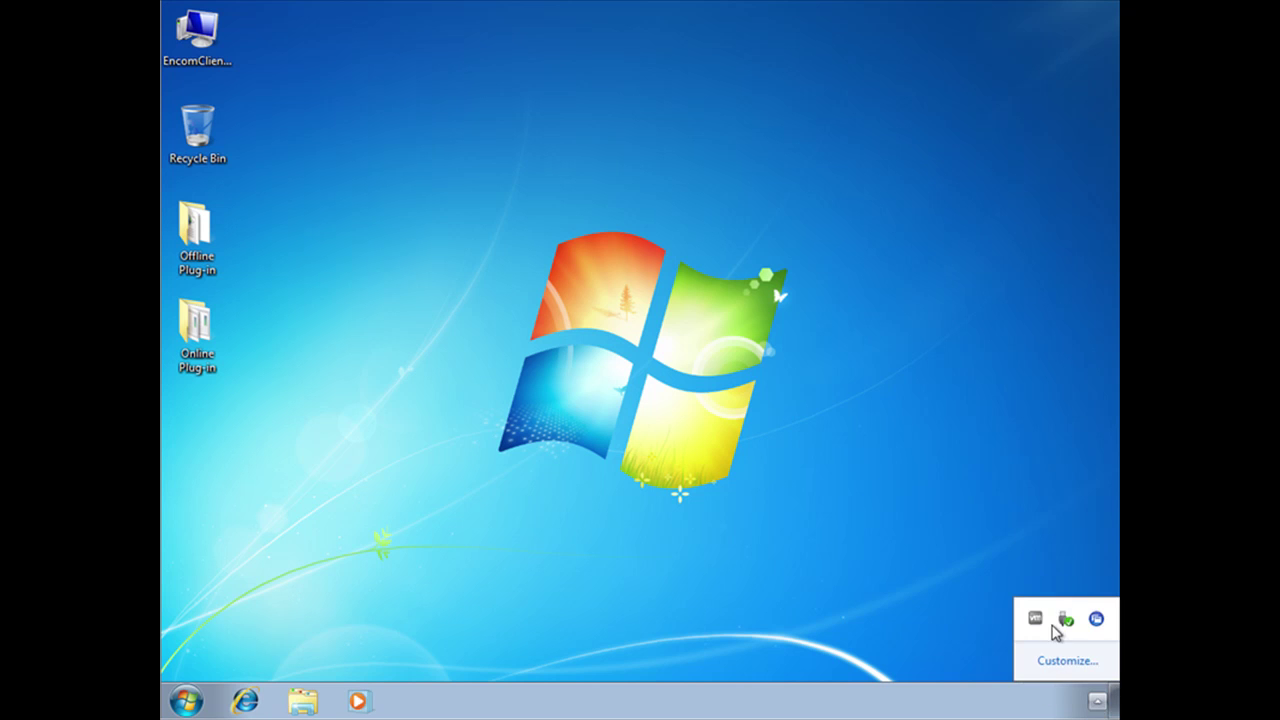
{"action": "right_click", "coordinate": [1096, 618]}
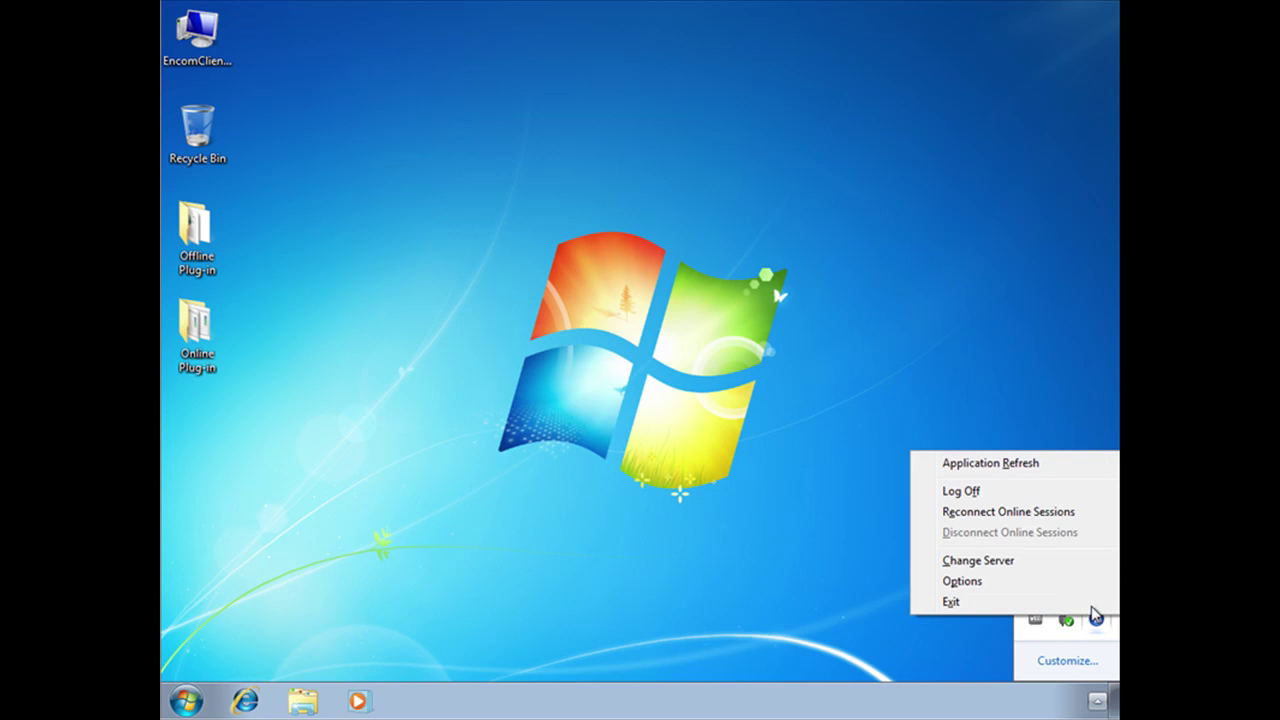
{"action": "left_click", "coordinate": [1013, 468]}
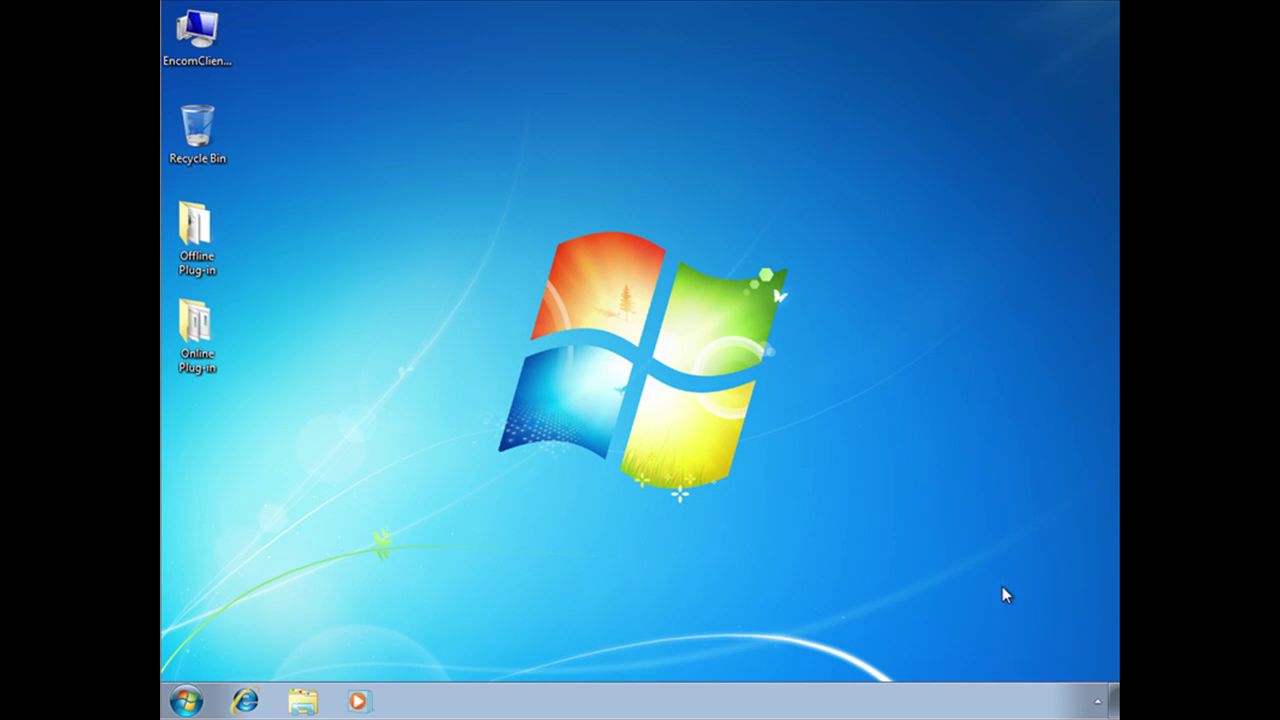
Show the plug-in's Applications submenu listing CNN and WinRAR, and launch WinRAR
{"action": "left_click", "coordinate": [1097, 702]}
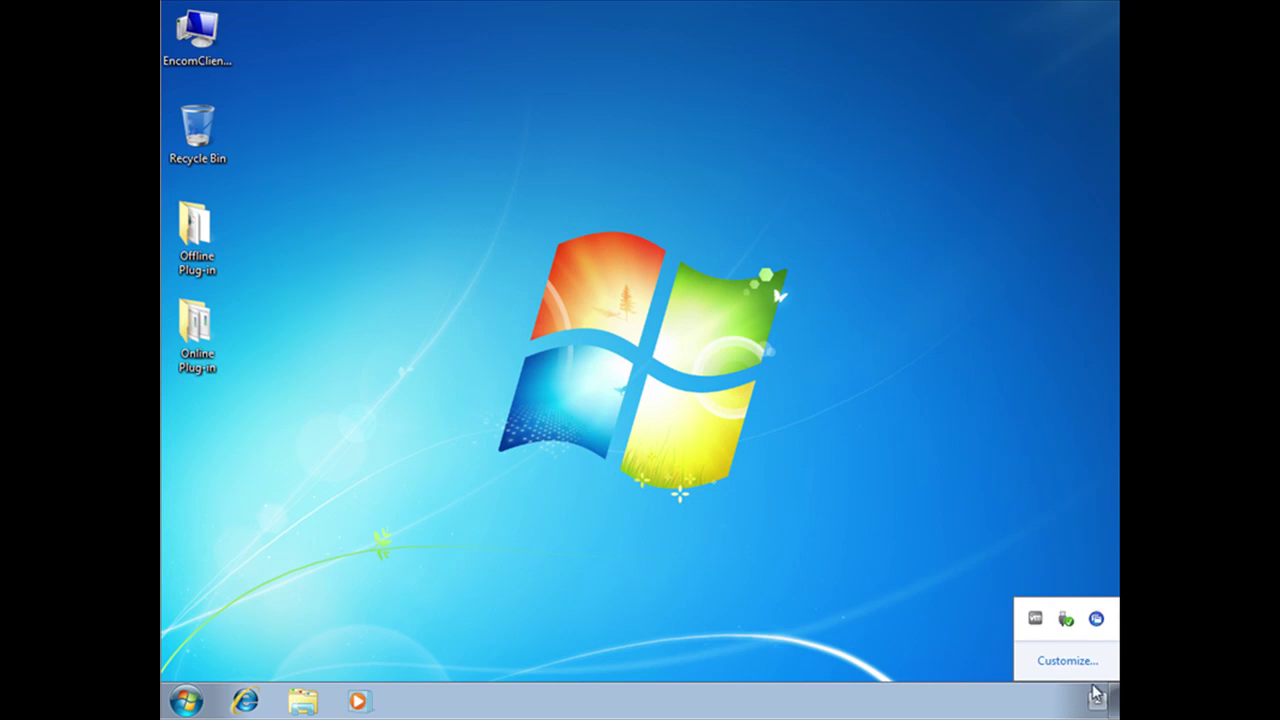
{"action": "right_click", "coordinate": [1097, 619]}
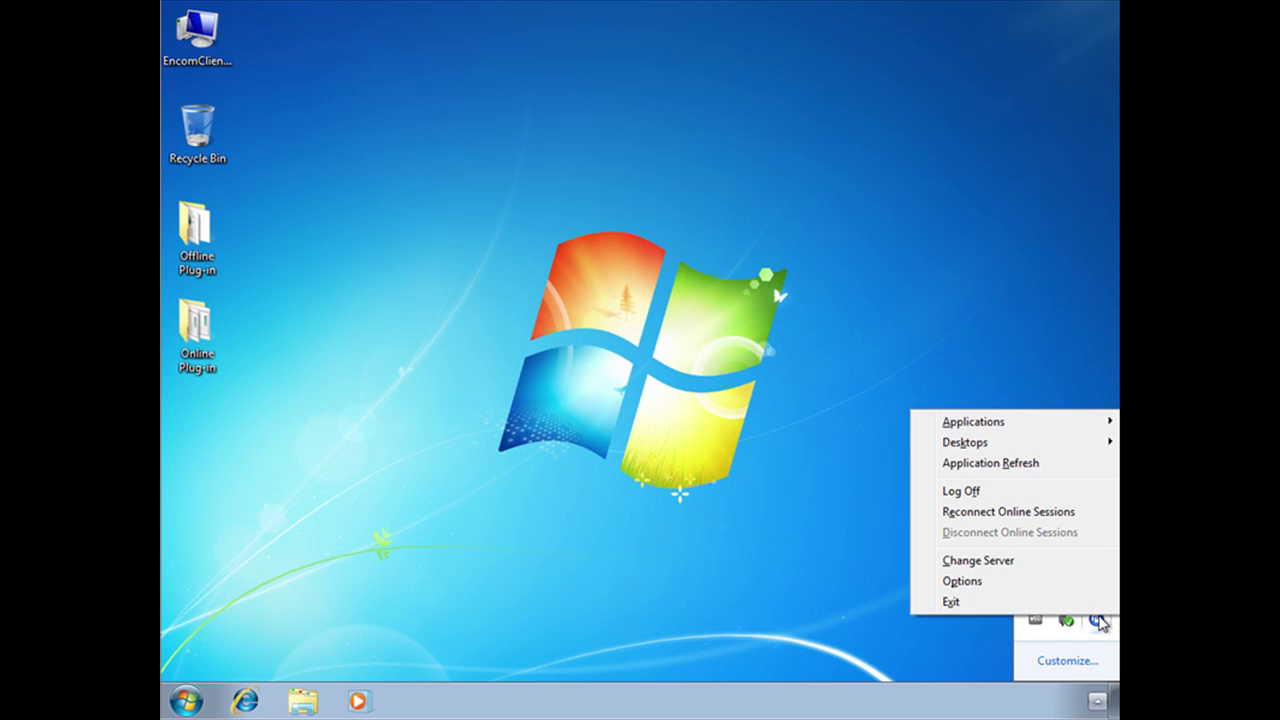
{"action": "mouse_move", "coordinate": [974, 429]}
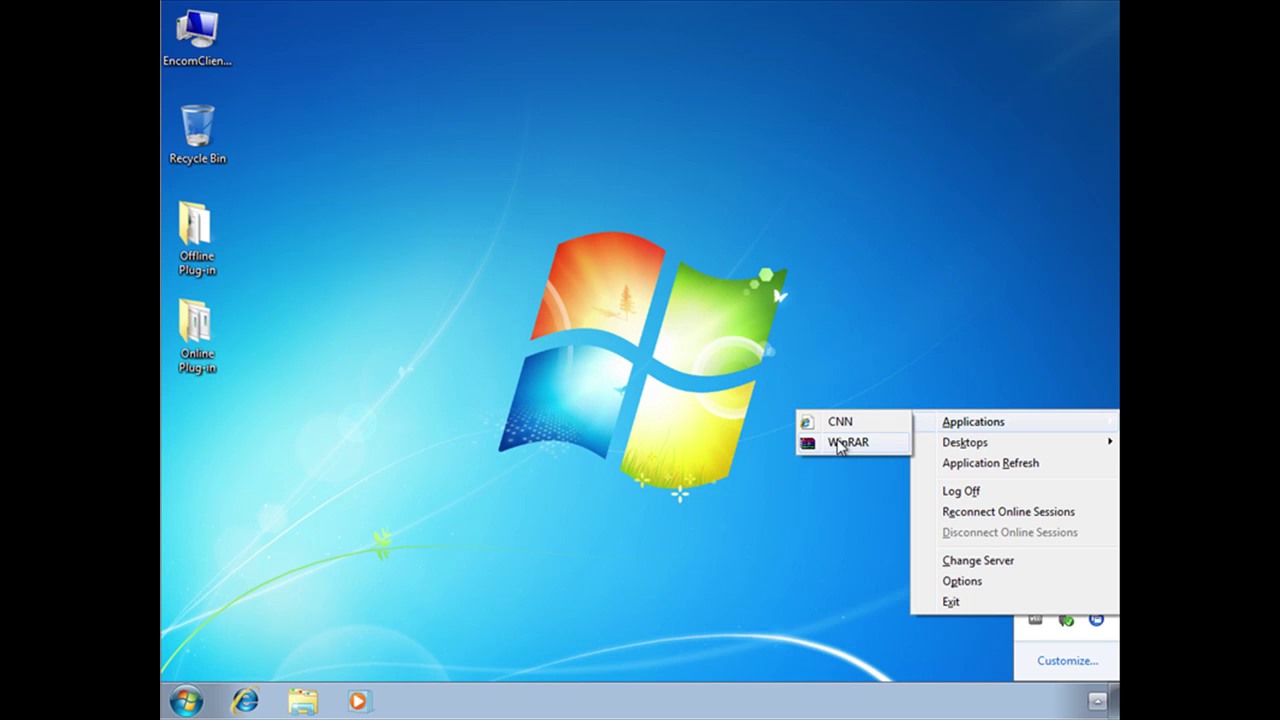
{"action": "left_click", "coordinate": [840, 443]}
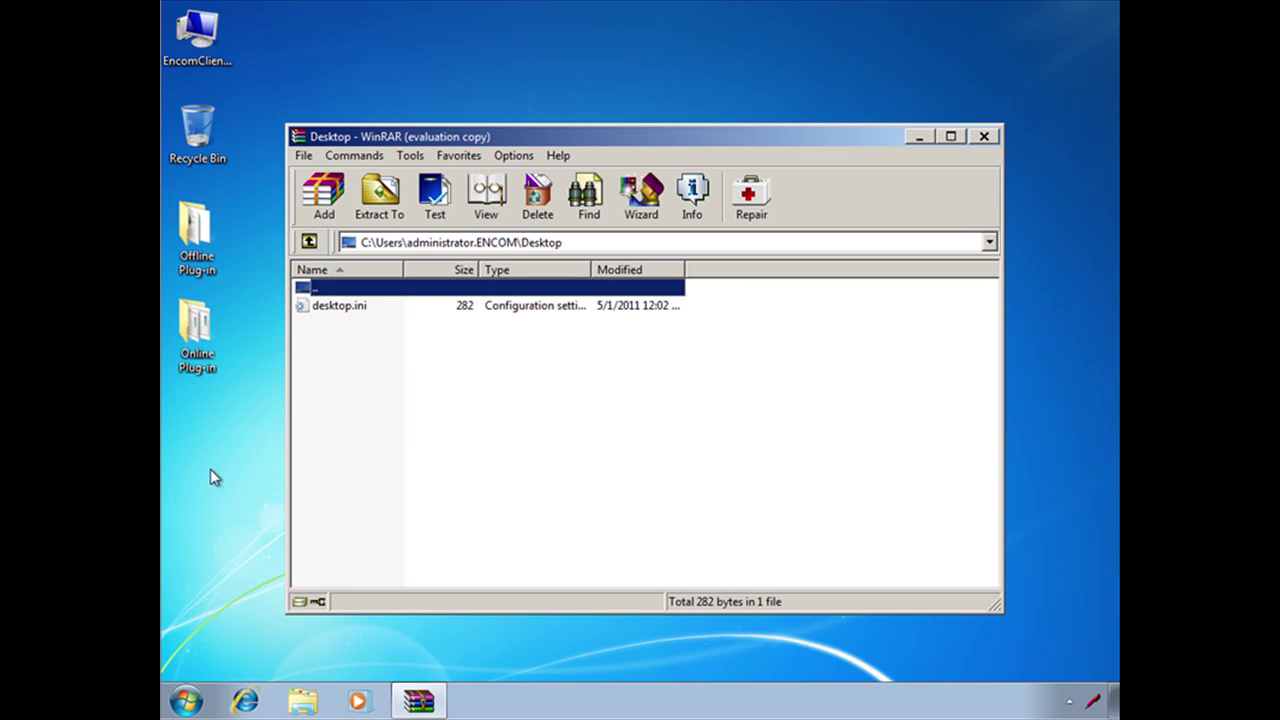
Exit WinRAR through its File menu
{"action": "left_click", "coordinate": [303, 157]}
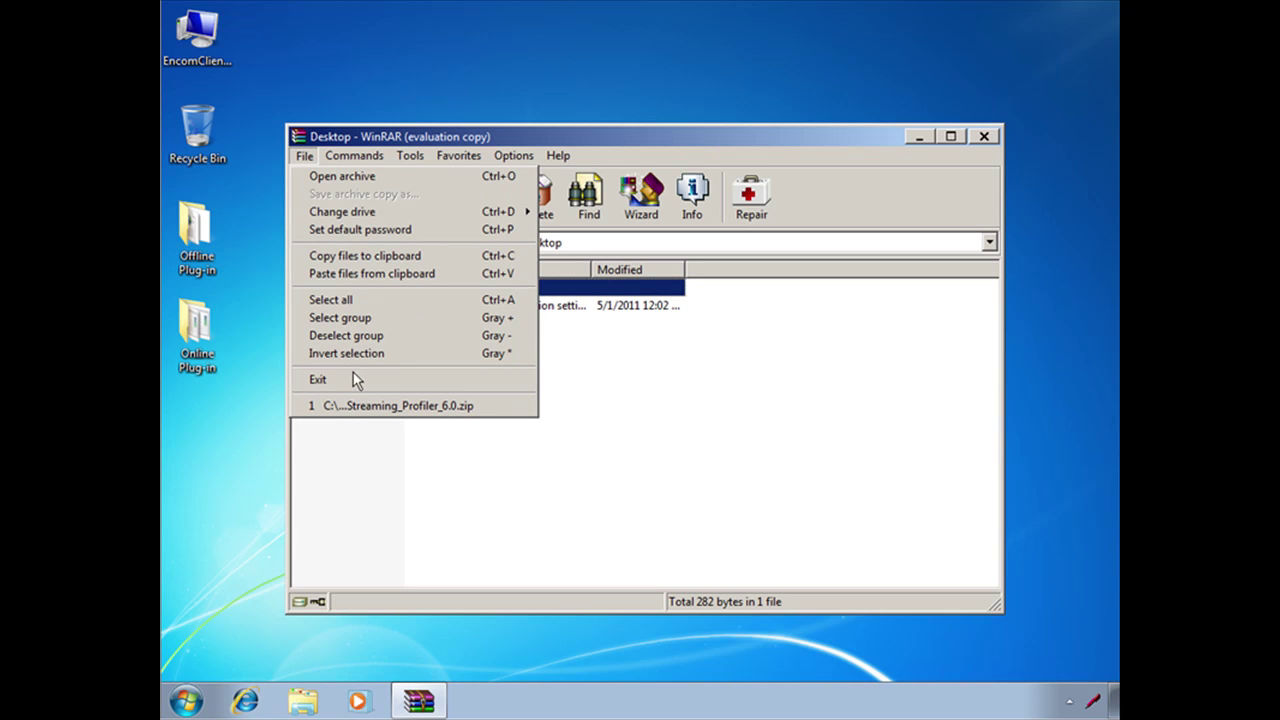
{"action": "left_click", "coordinate": [358, 378]}
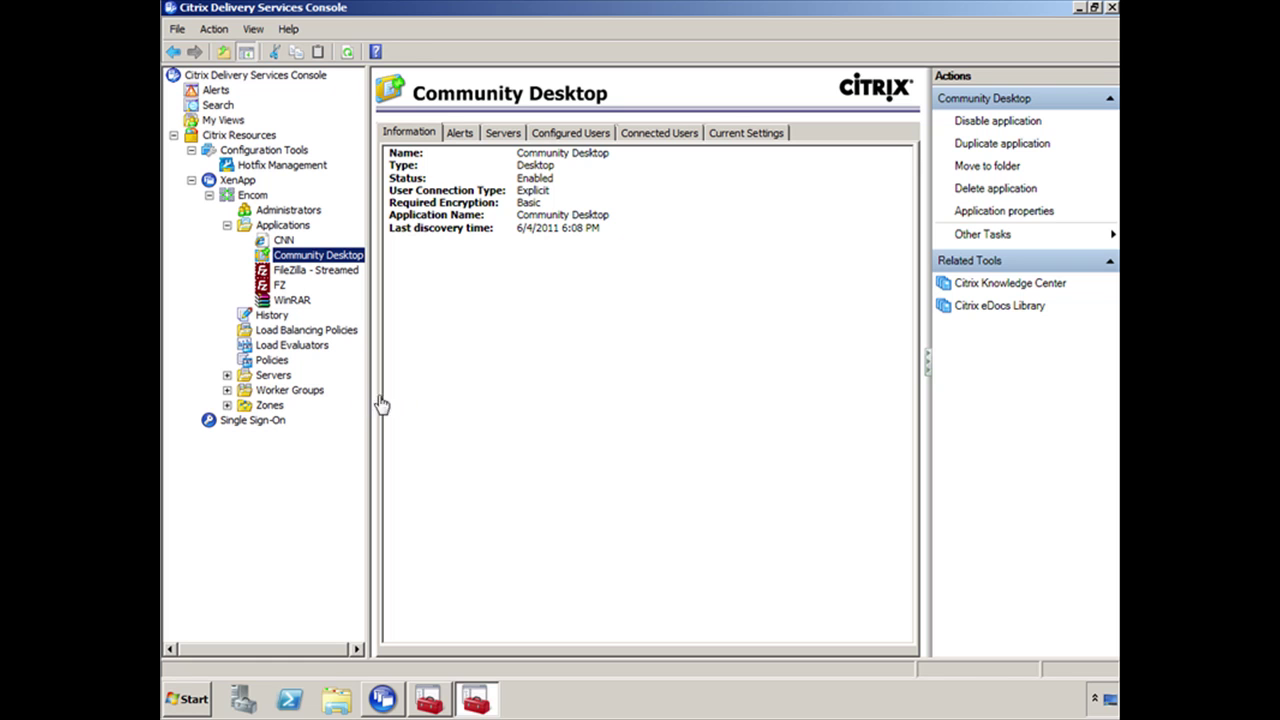
Set WinRAR's shortcut presentation: Start menu folder 'Cltrix Applications' plus a desktop shortcut, and save
{"action": "right_click", "coordinate": [300, 300]}
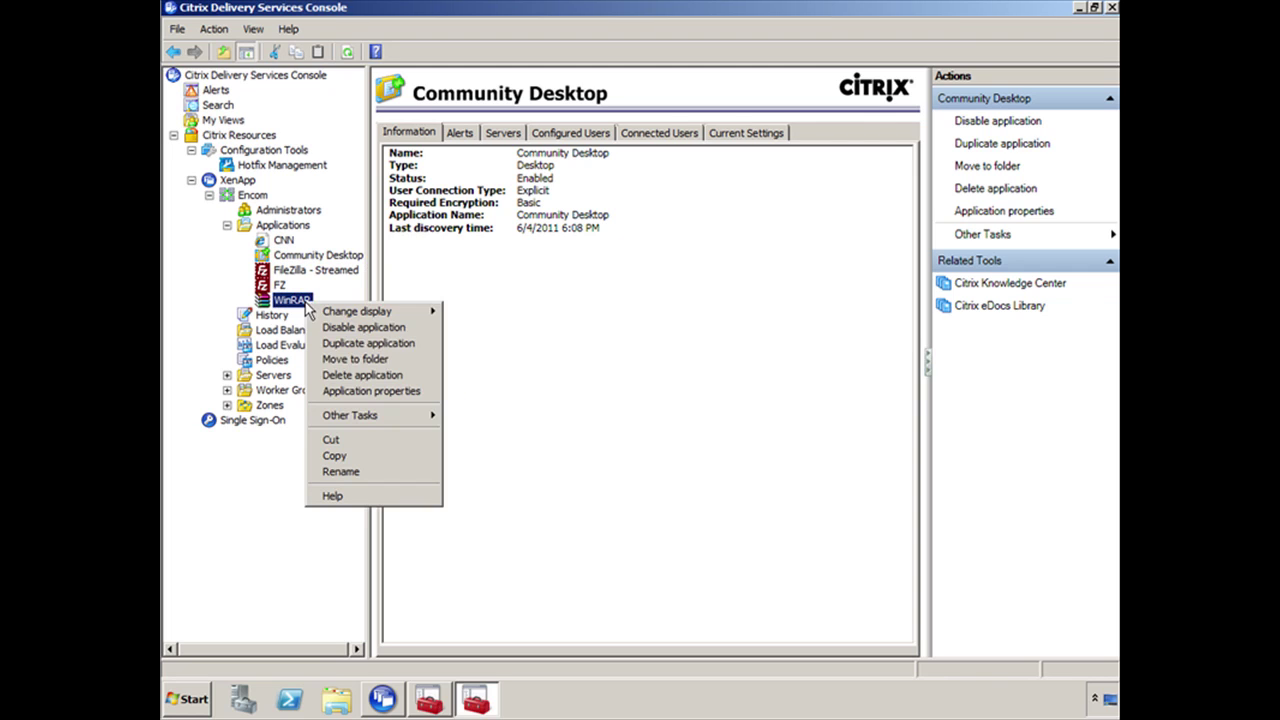
{"action": "left_click", "coordinate": [397, 394]}
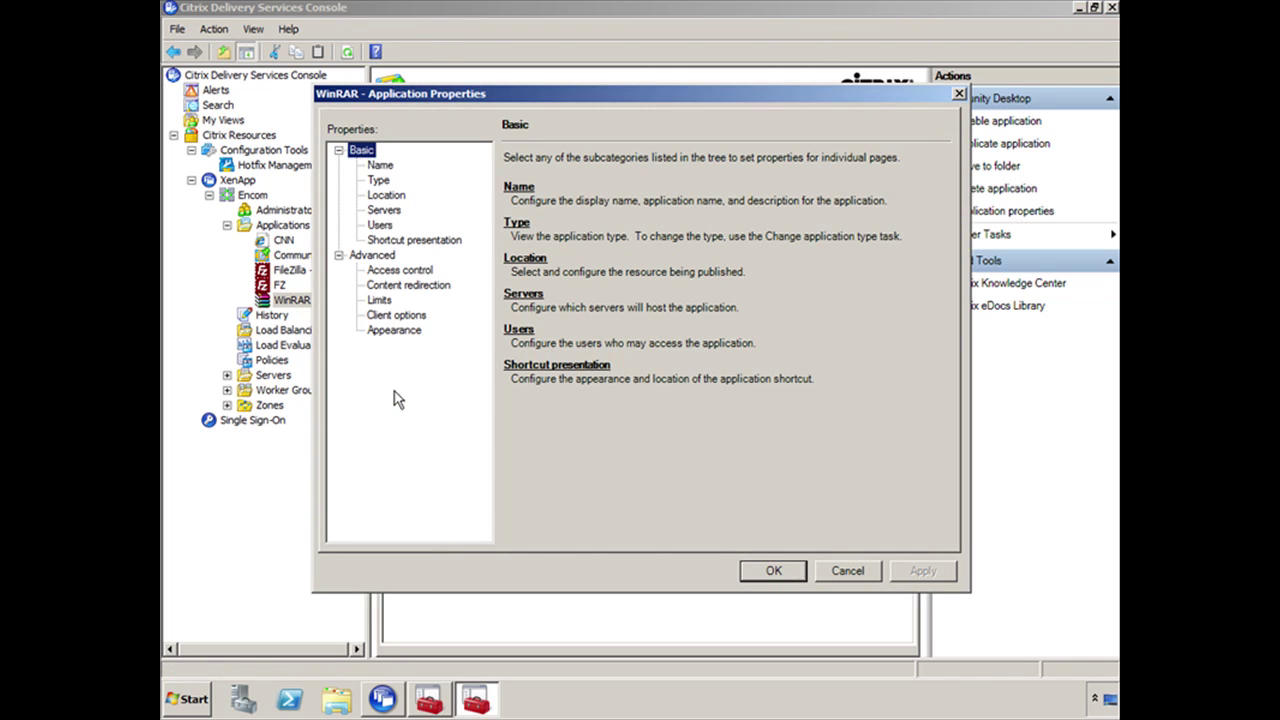
{"action": "left_click", "coordinate": [446, 242]}
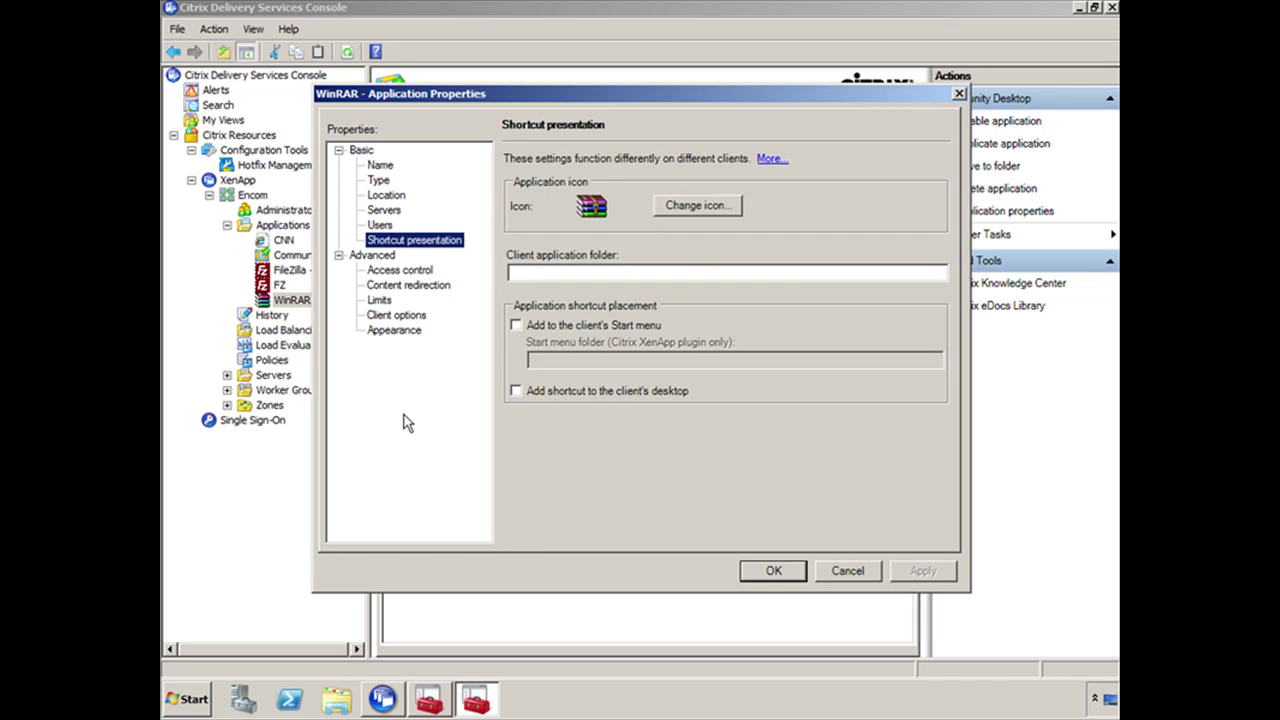
{"action": "left_click", "coordinate": [568, 326]}
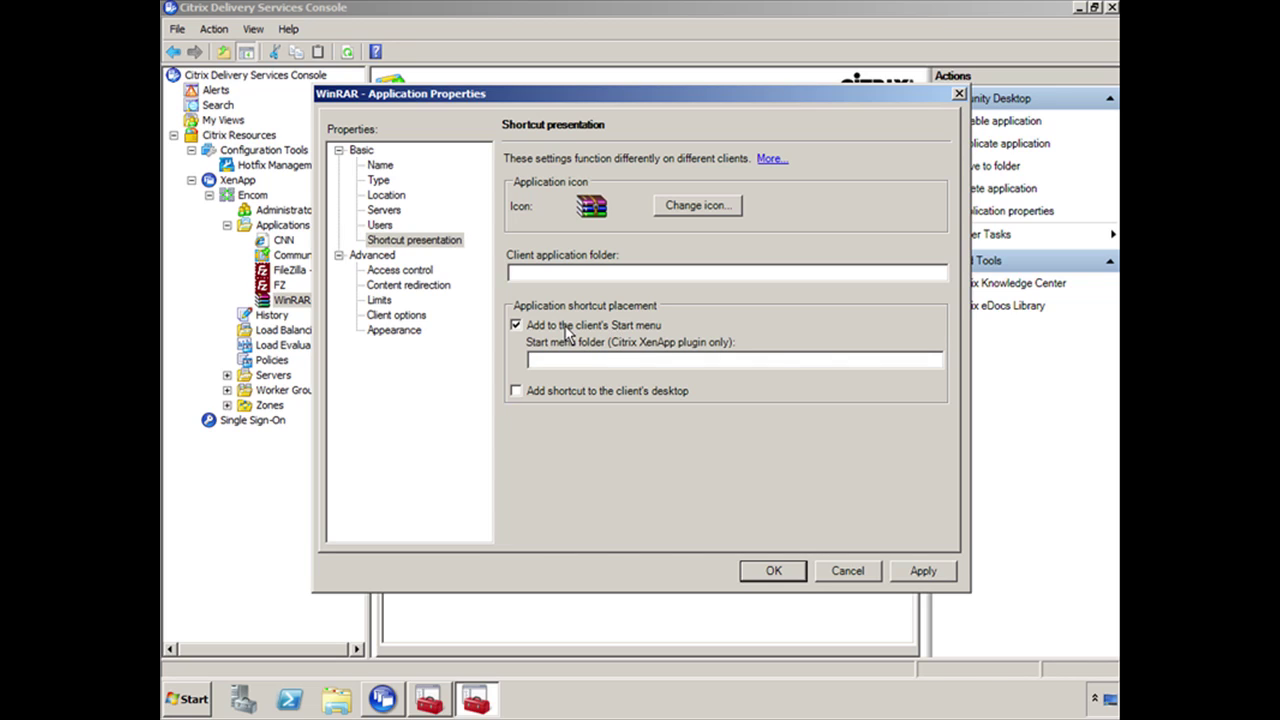
{"action": "left_click", "coordinate": [548, 360]}
{"action": "type", "text": "Cltrix Applications"}
{"action": "left_click", "coordinate": [531, 394]}
{"action": "left_click", "coordinate": [772, 572]}
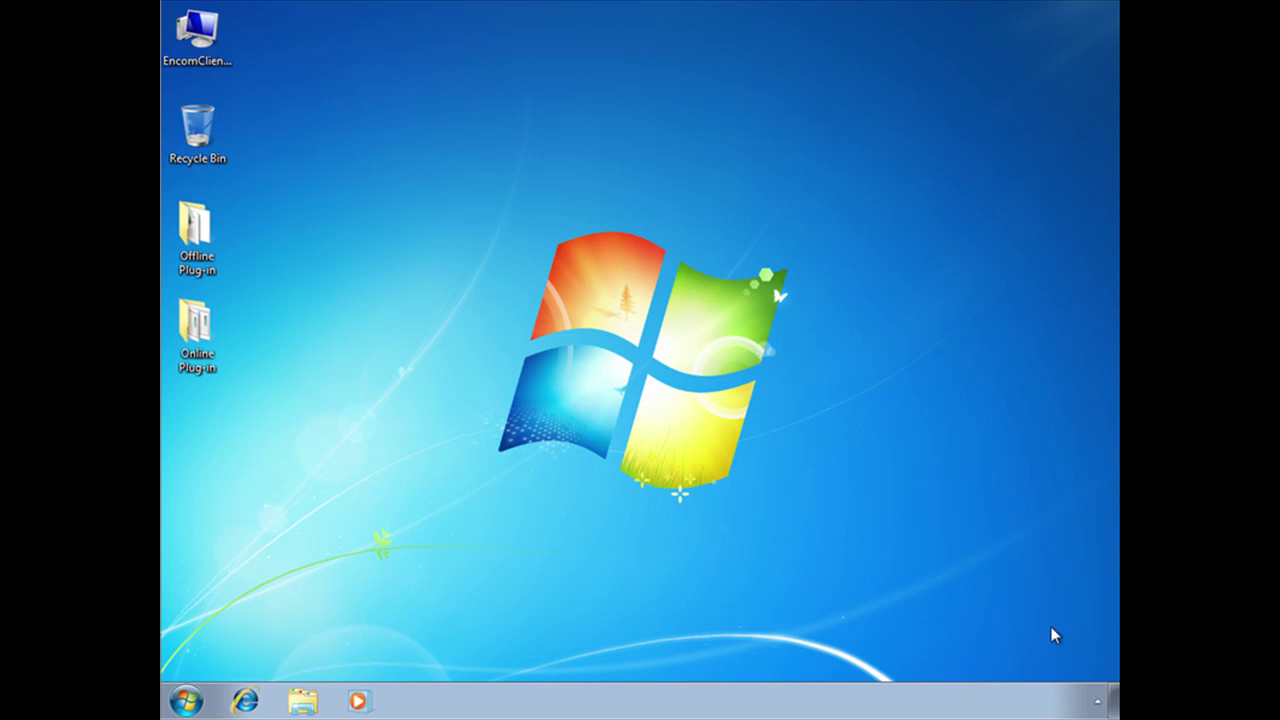
Run Application Refresh from the Citrix tray icon so the WinRAR desktop shortcut appears
{"action": "left_click", "coordinate": [1098, 703]}
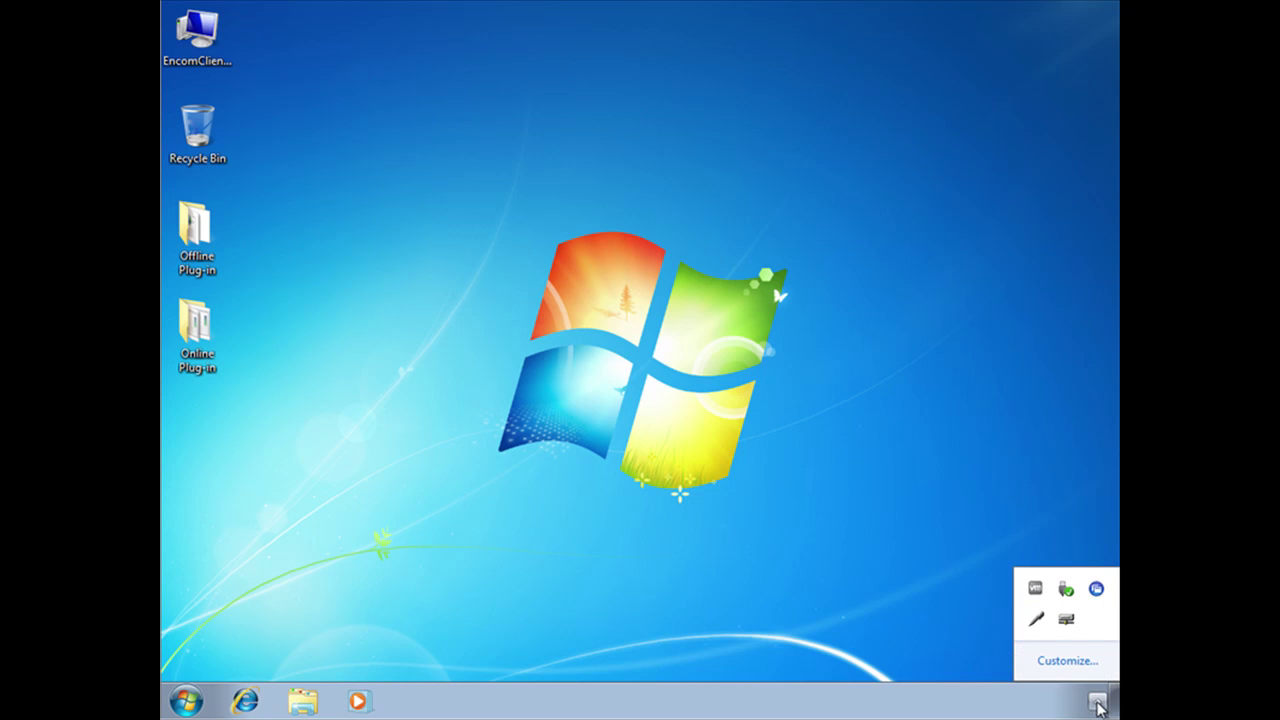
{"action": "right_click", "coordinate": [1098, 591]}
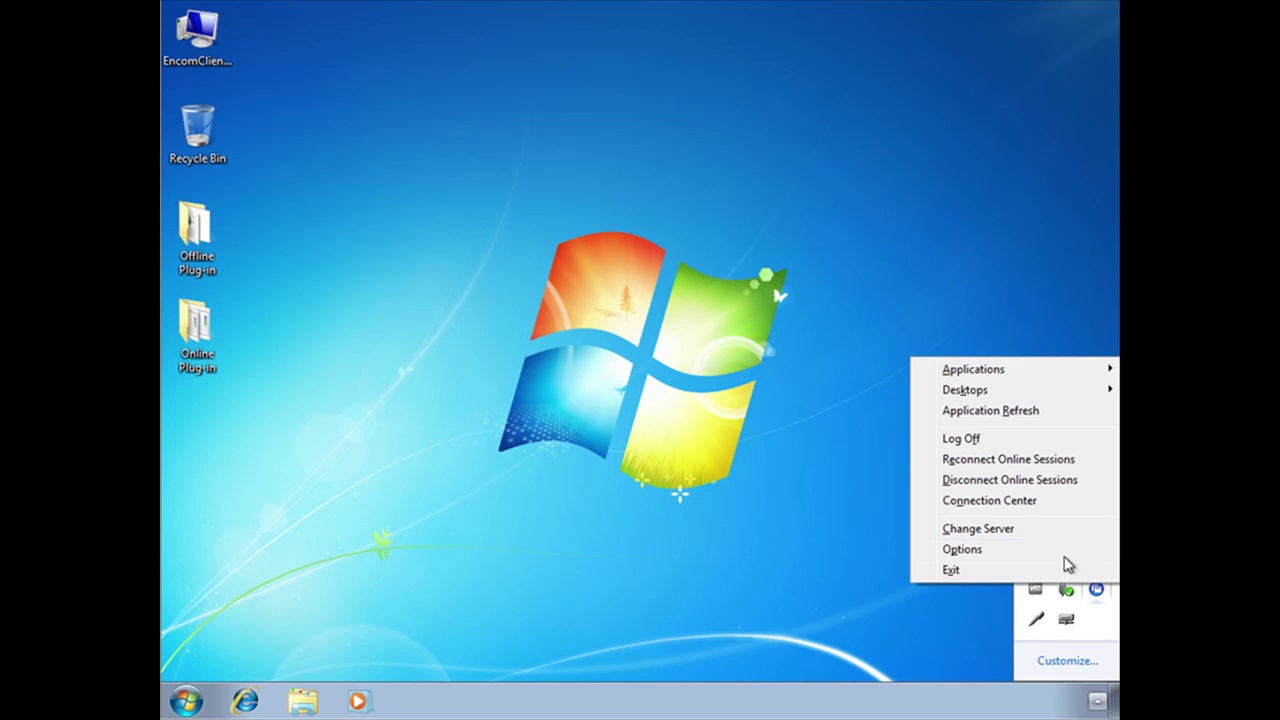
{"action": "mouse_move", "coordinate": [970, 392]}
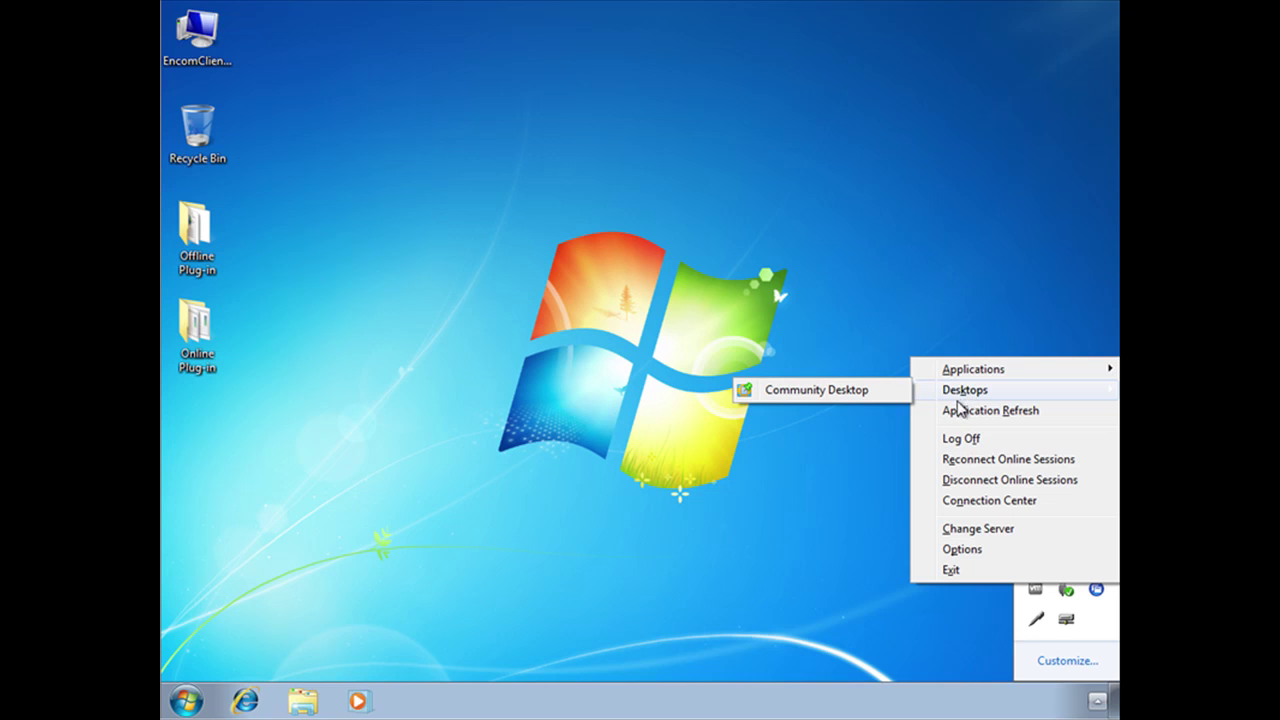
{"action": "left_click", "coordinate": [1000, 412]}
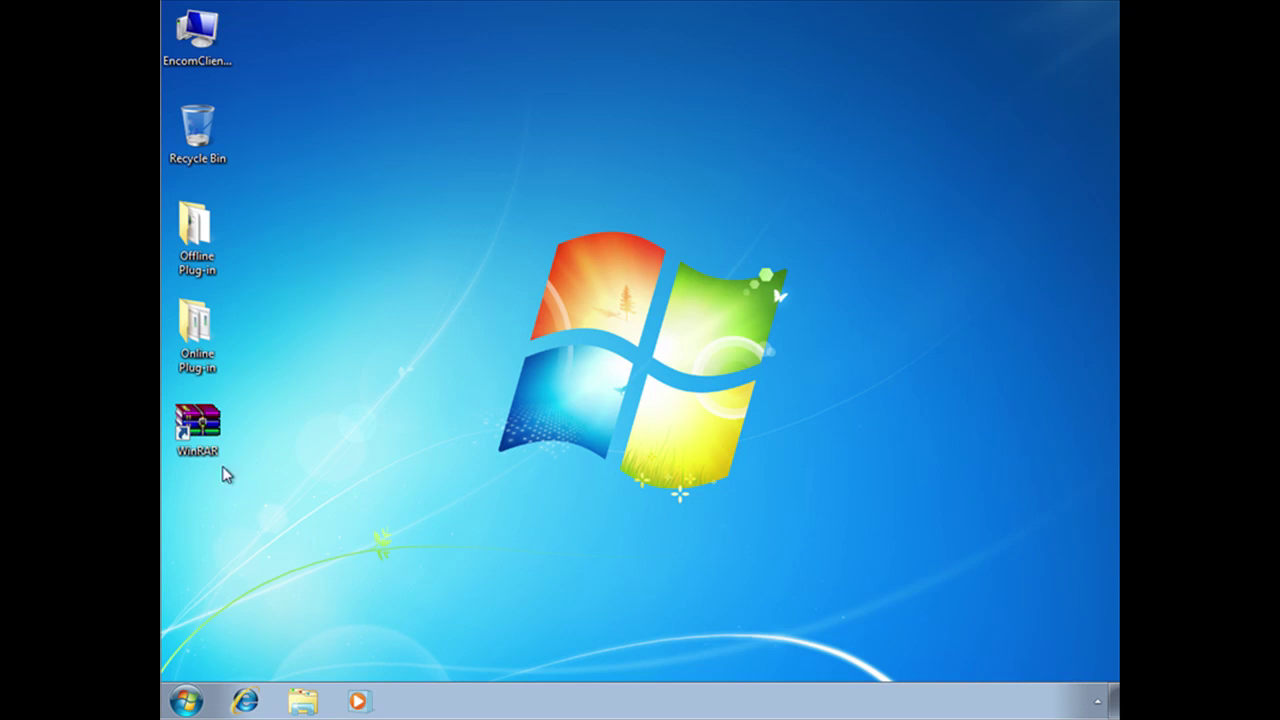
{"action": "left_click", "coordinate": [186, 701]}
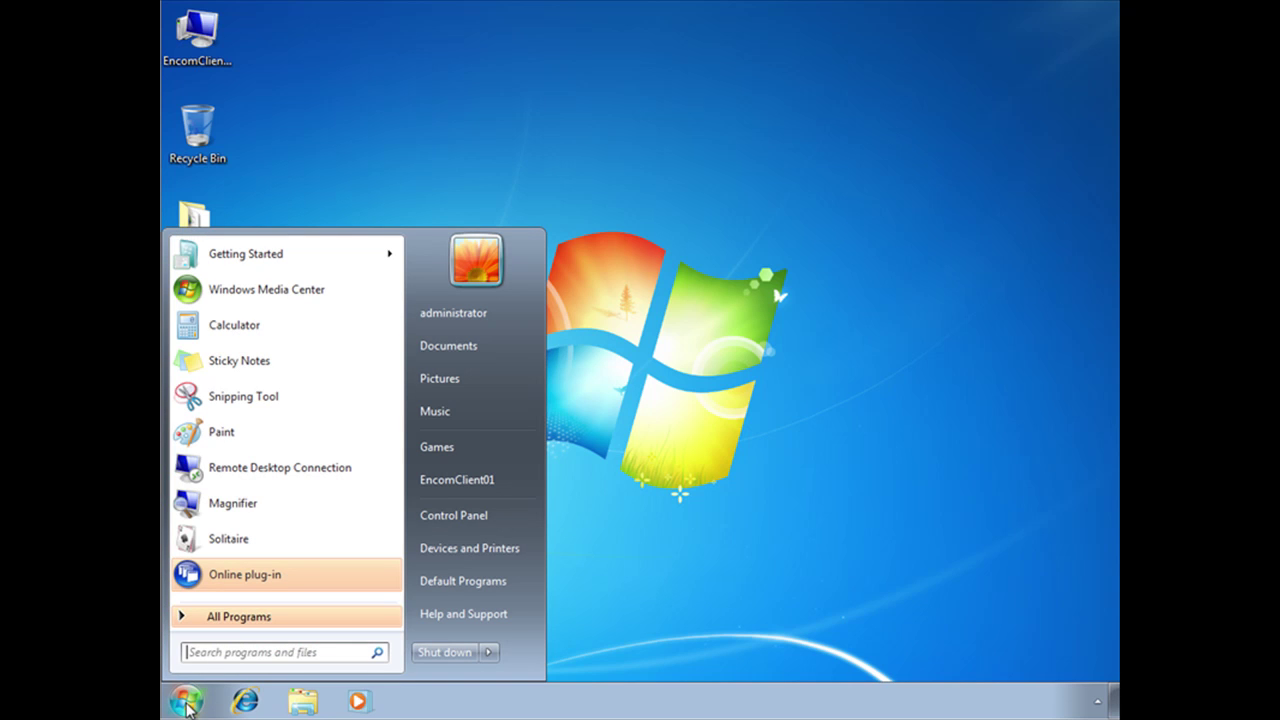
{"action": "left_click", "coordinate": [256, 627]}
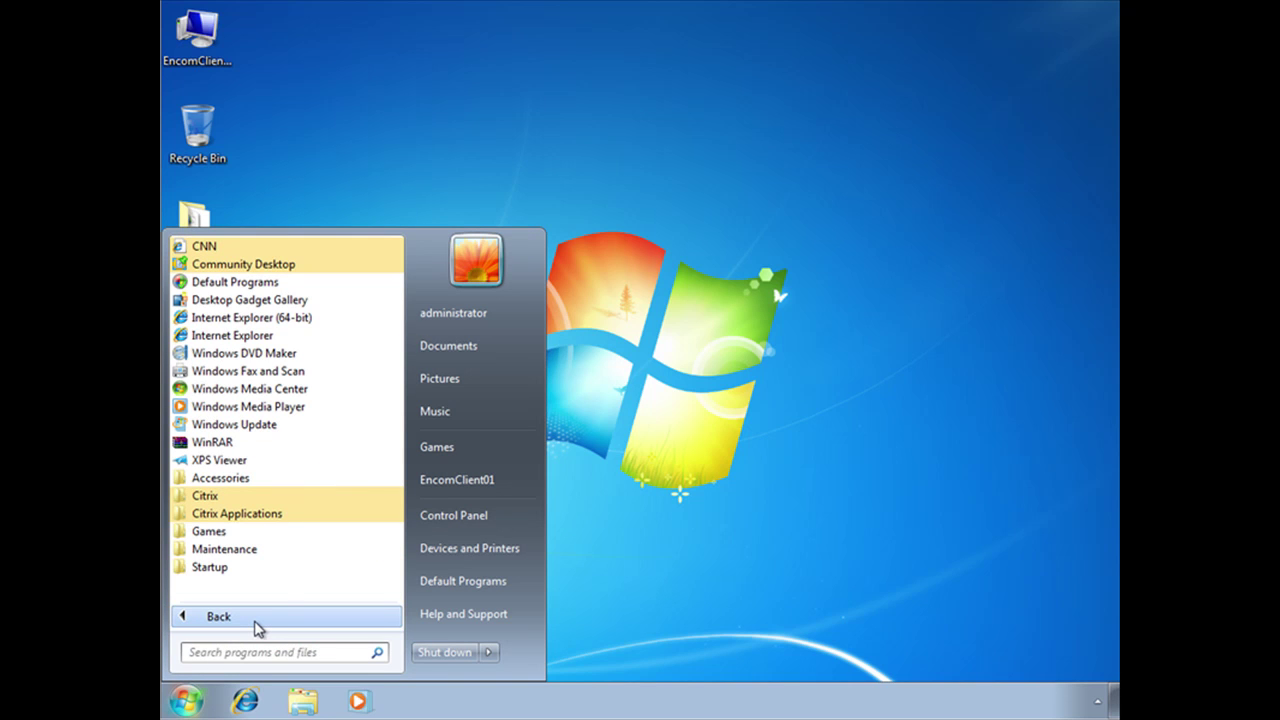
{"action": "left_click", "coordinate": [285, 515]}
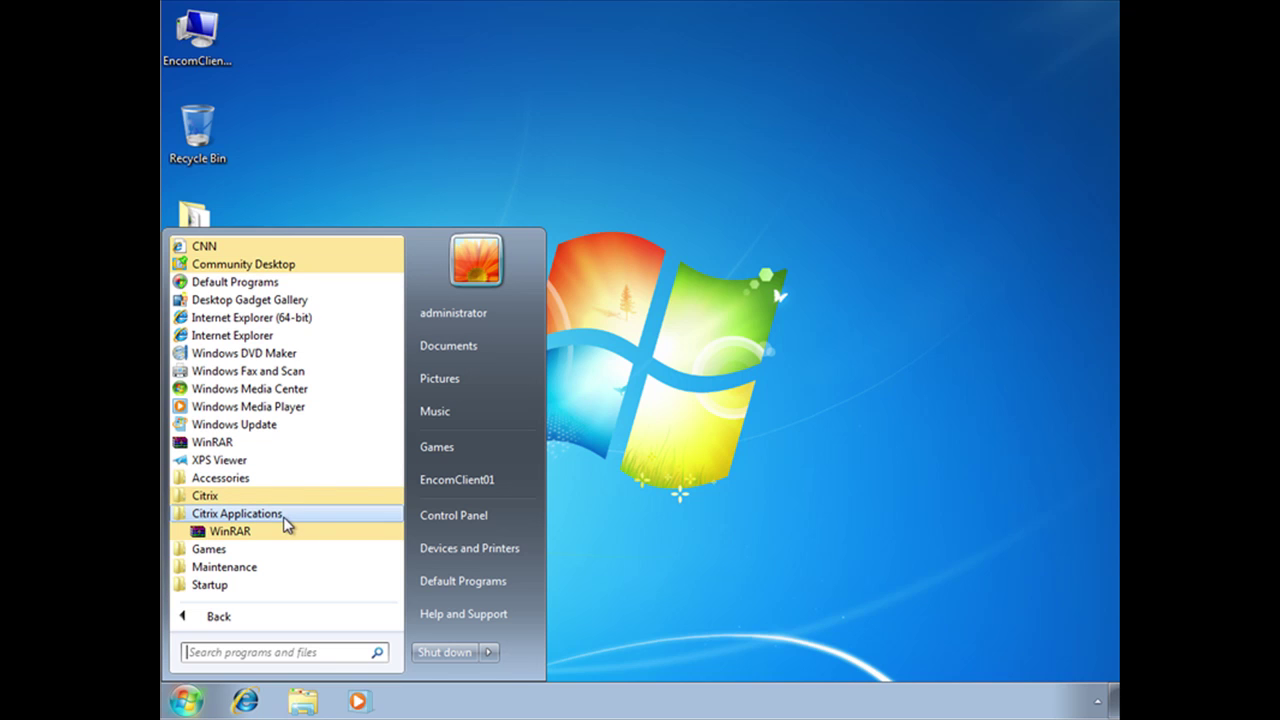
{"action": "left_click", "coordinate": [640, 324]}
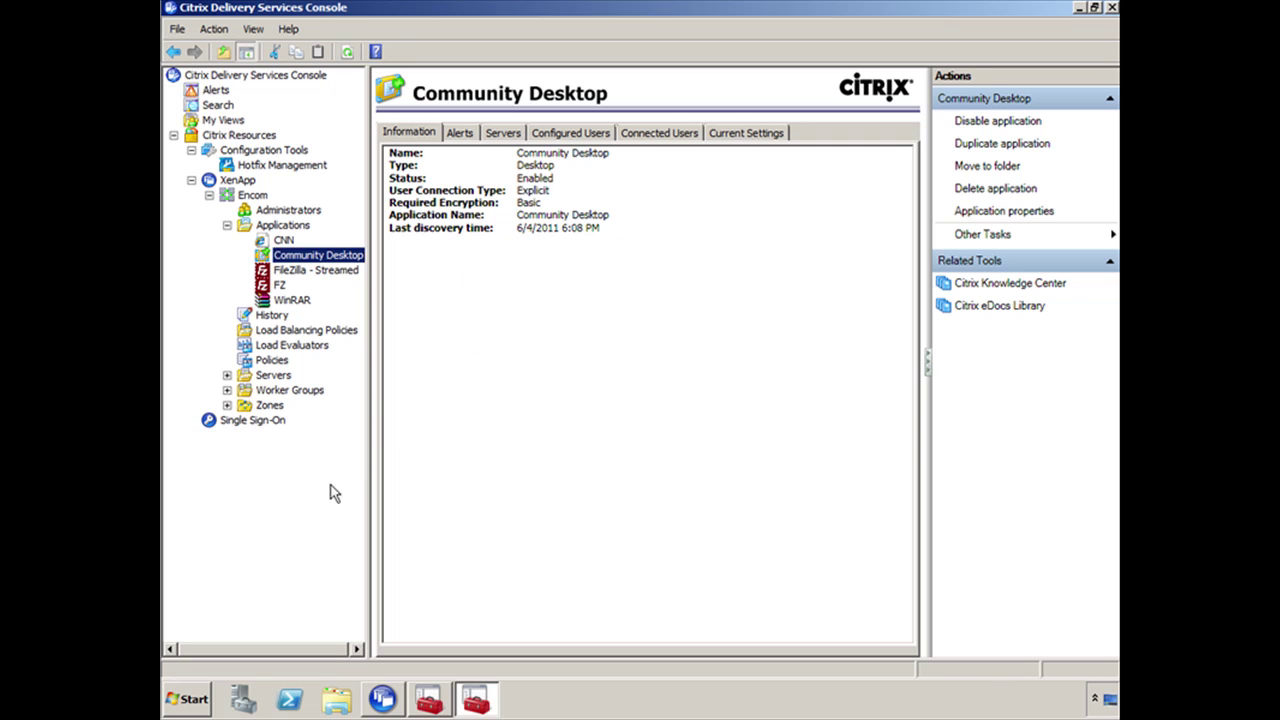
Add Community Desktop to the client's Start menu in folder 'Citrix Applications' and save
{"action": "right_click", "coordinate": [334, 258]}
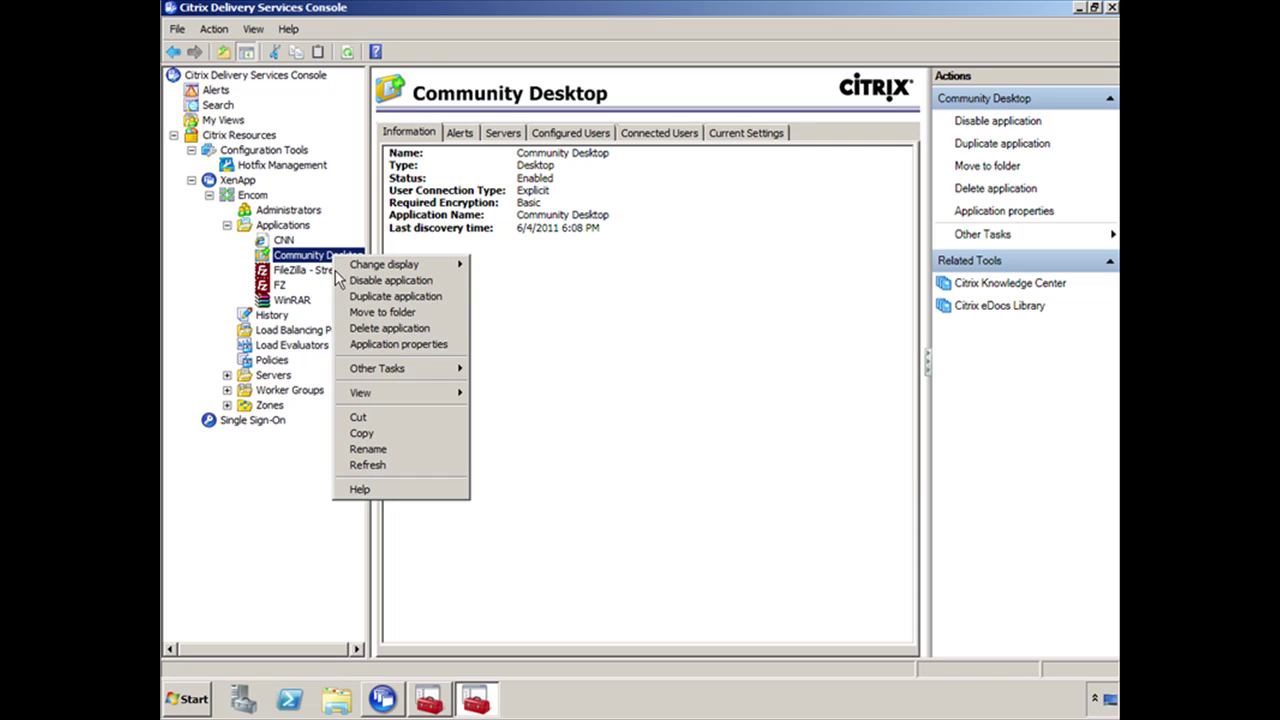
{"action": "left_click", "coordinate": [436, 350]}
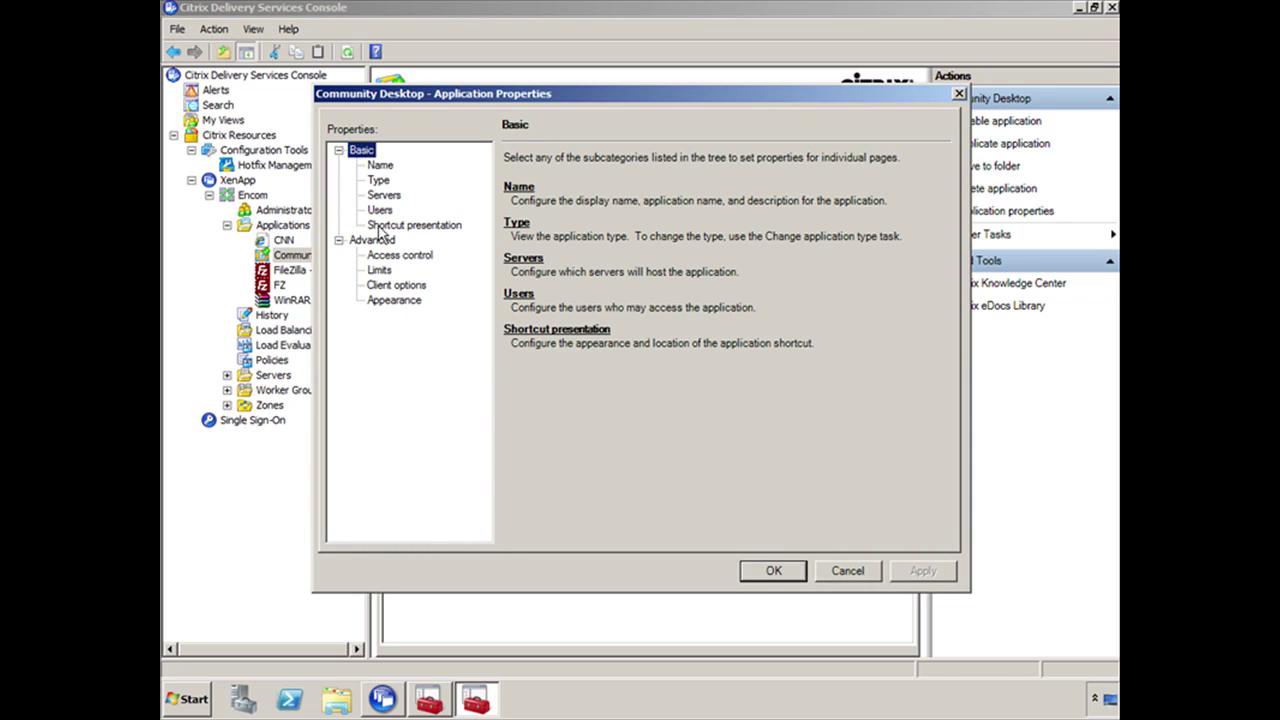
{"action": "left_click", "coordinate": [419, 227]}
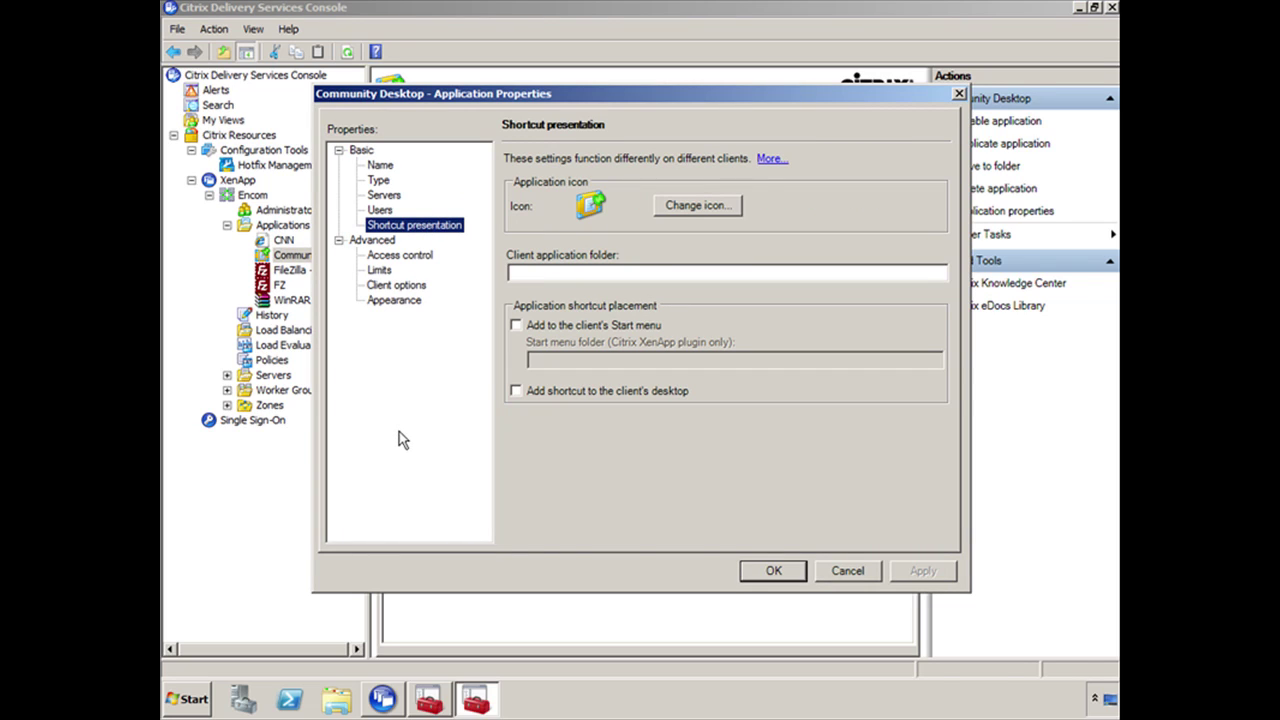
{"action": "left_click", "coordinate": [531, 331]}
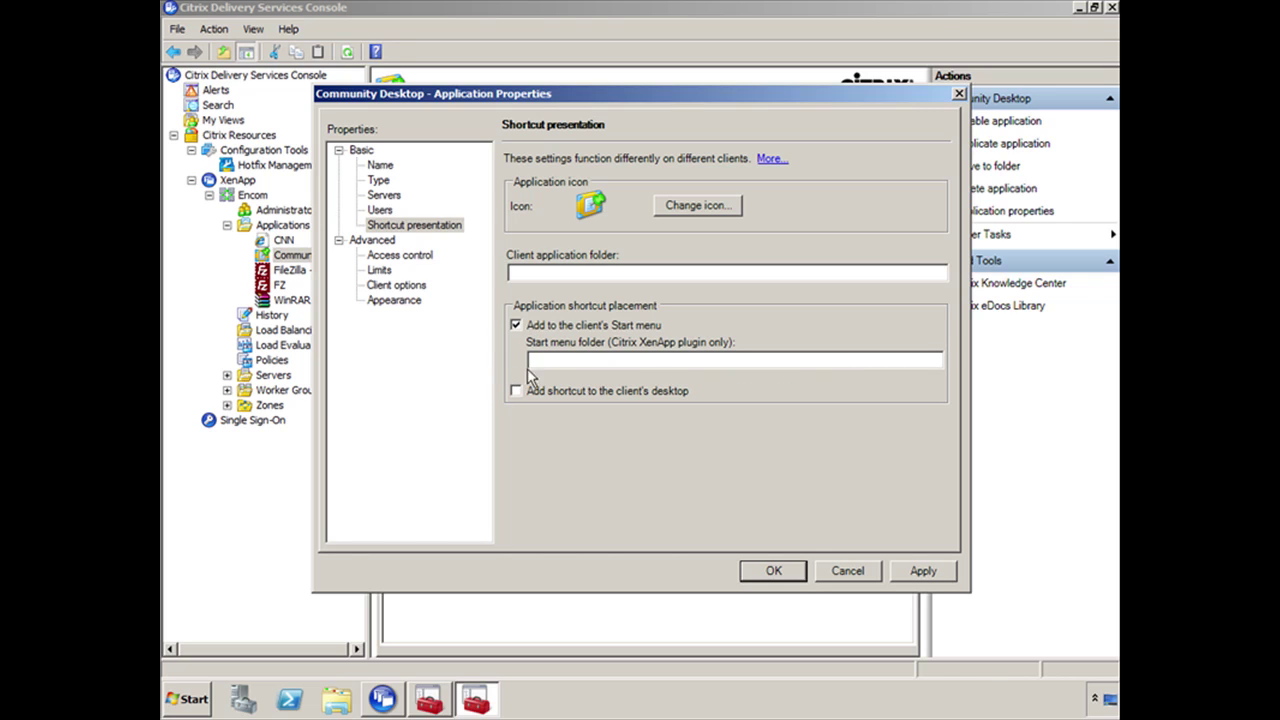
{"action": "left_click", "coordinate": [545, 358]}
{"action": "type", "text": "Citrix Applications"}
{"action": "left_click", "coordinate": [772, 570]}
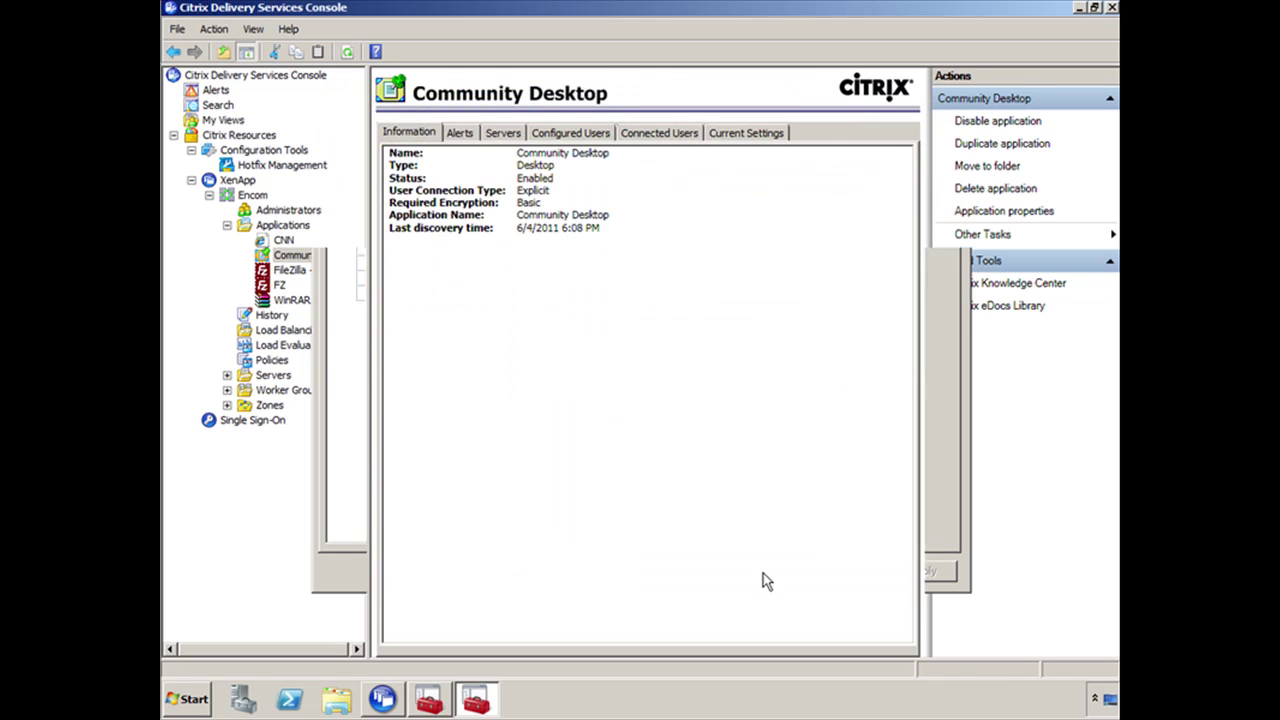
Add CNN to the client's Start menu under folder 'Citrix Applications' and save
{"action": "right_click", "coordinate": [286, 243]}
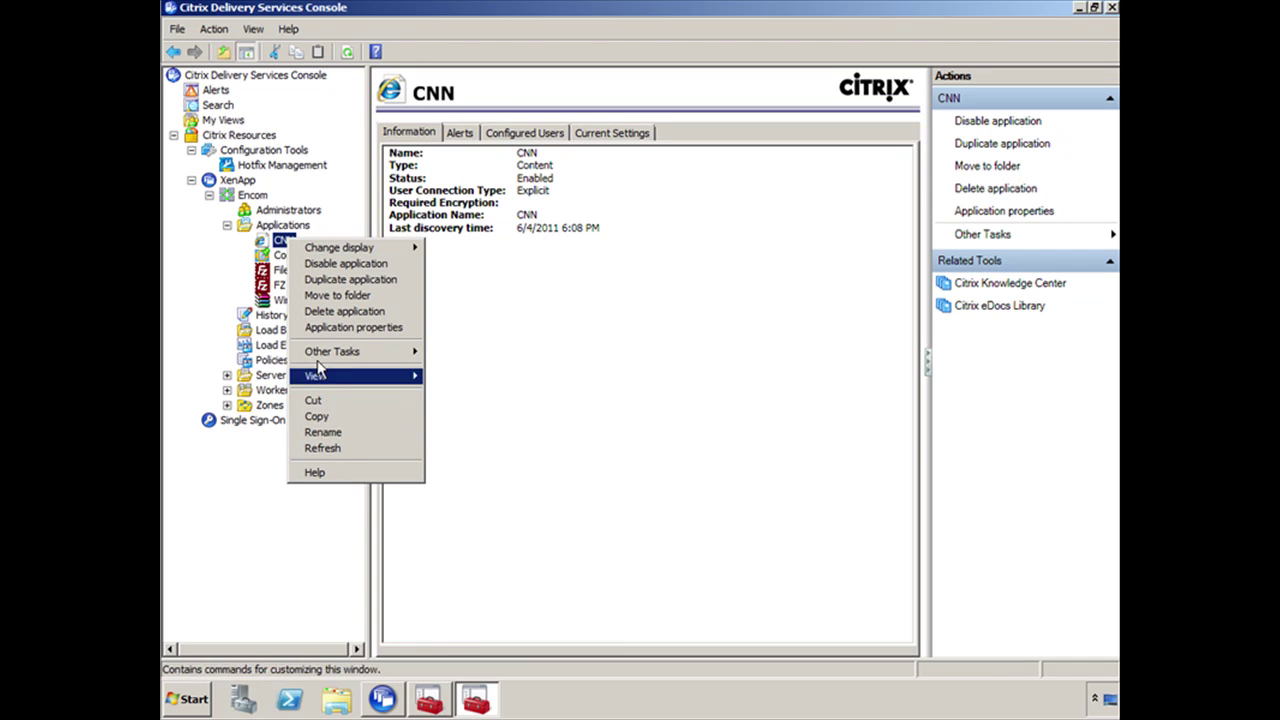
{"action": "left_click", "coordinate": [330, 329]}
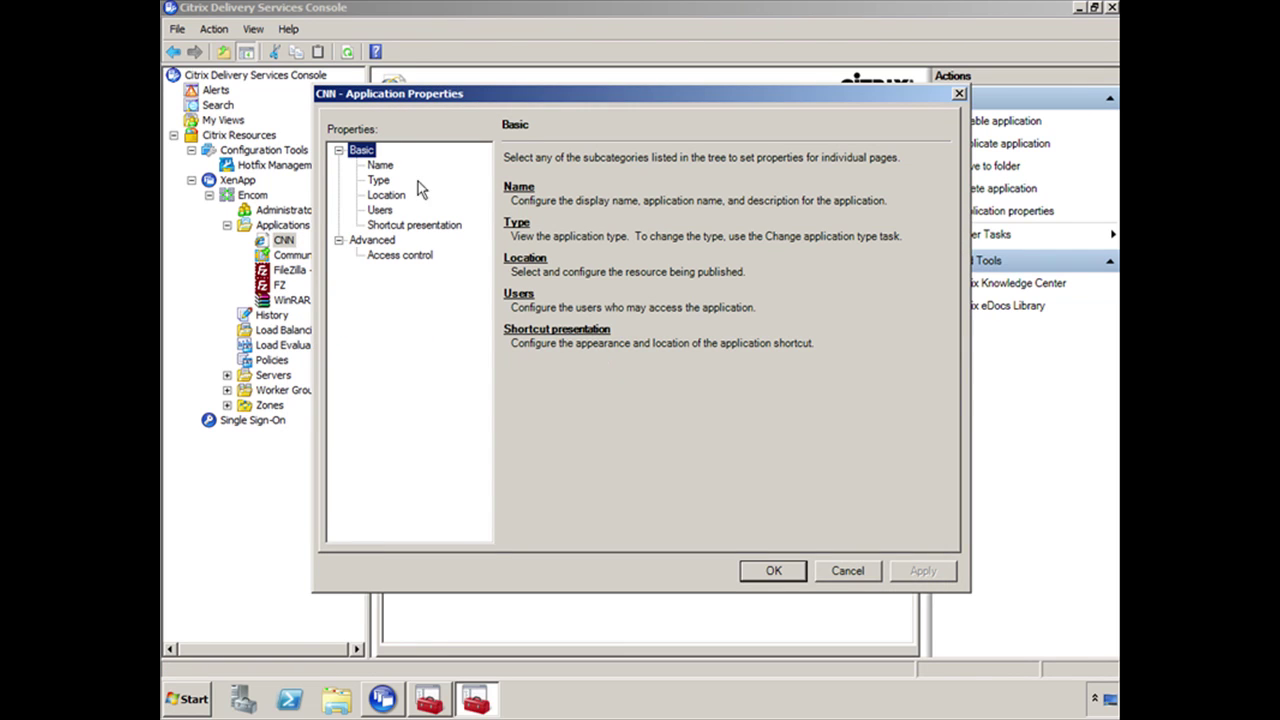
{"action": "left_click", "coordinate": [396, 230]}
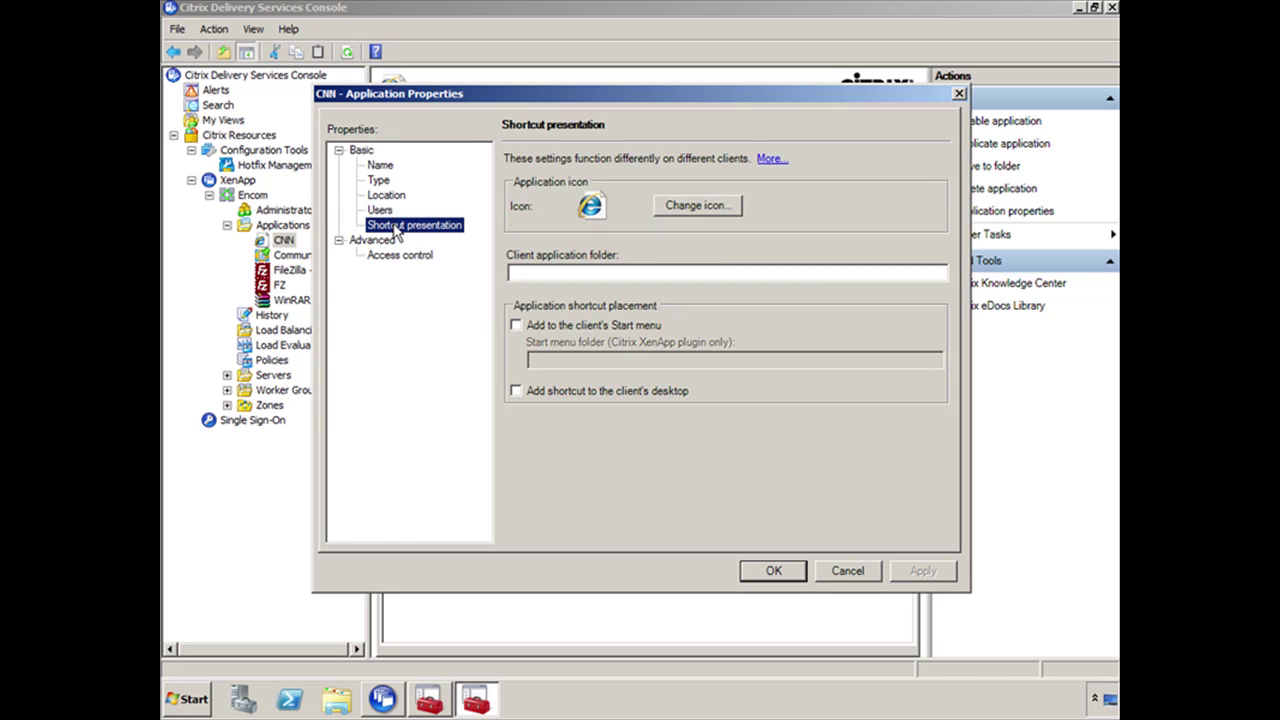
{"action": "left_click", "coordinate": [531, 333]}
{"action": "left_click", "coordinate": [538, 360]}
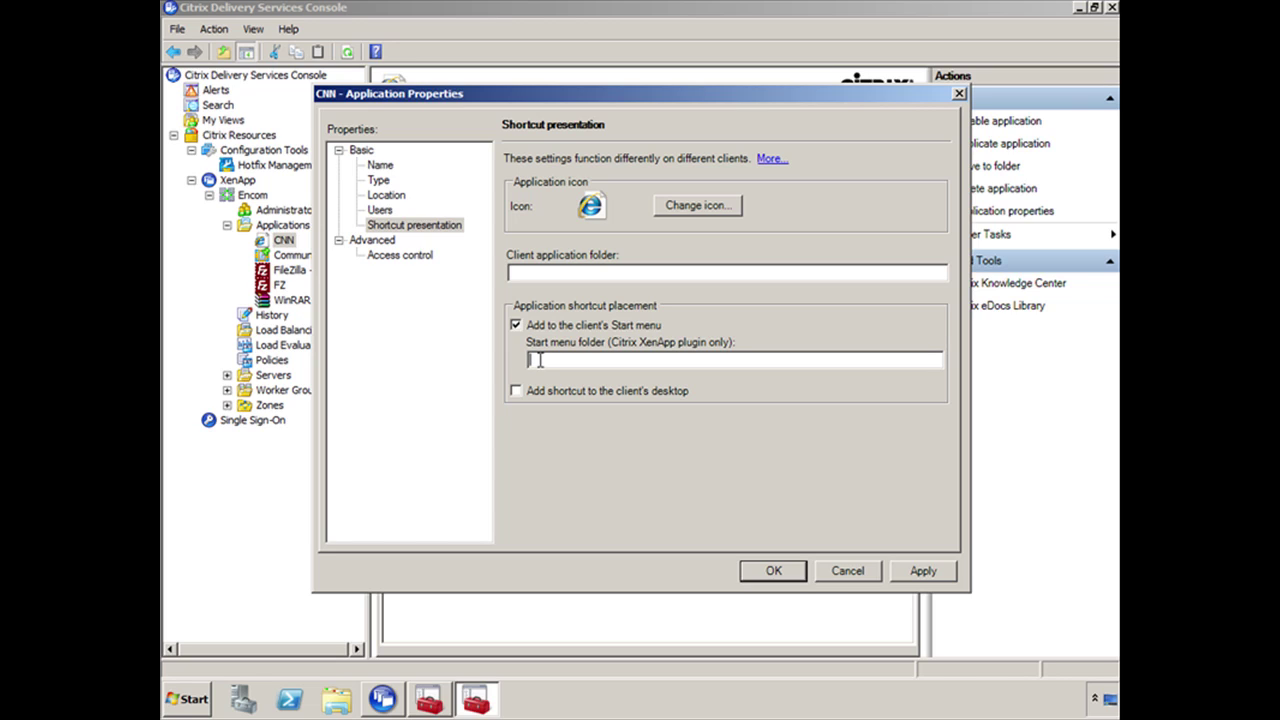
{"action": "type", "text": "Citrix Applications"}
{"action": "left_click", "coordinate": [778, 576]}
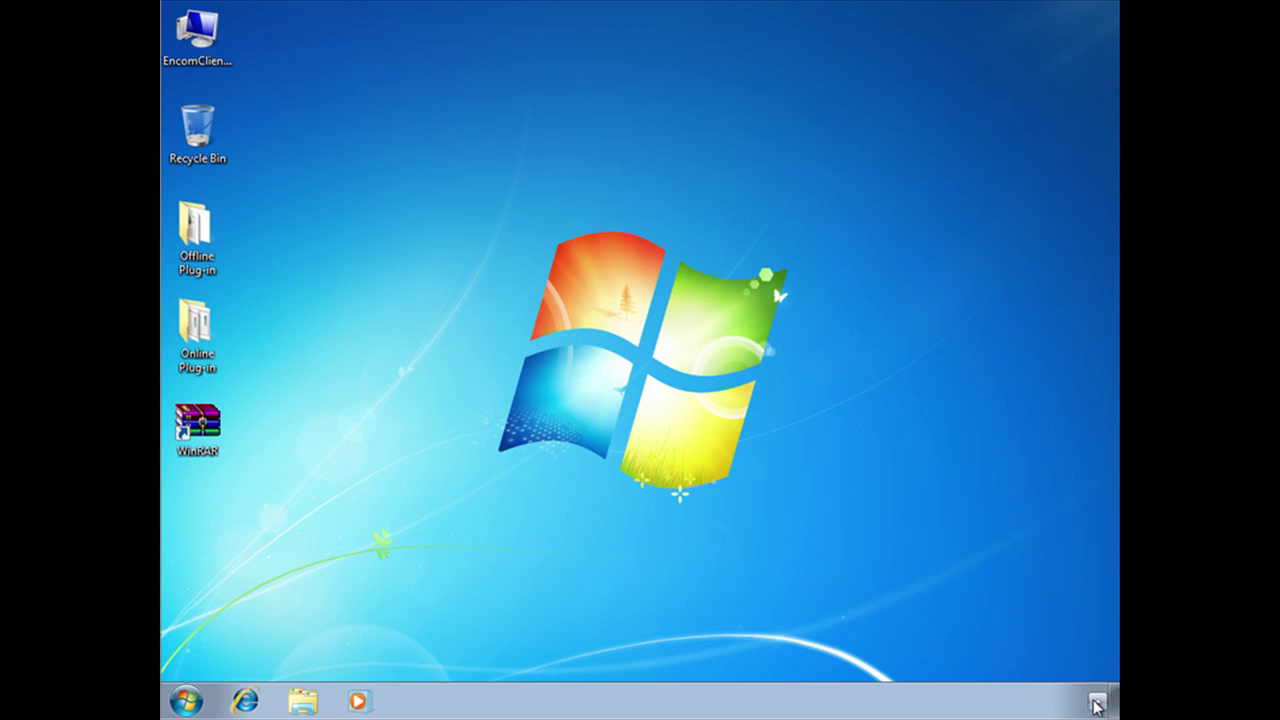
Run Application Refresh from the Citrix tray icon, then bring up the Start menu
{"action": "left_click", "coordinate": [1095, 701]}
{"action": "right_click", "coordinate": [1097, 591]}
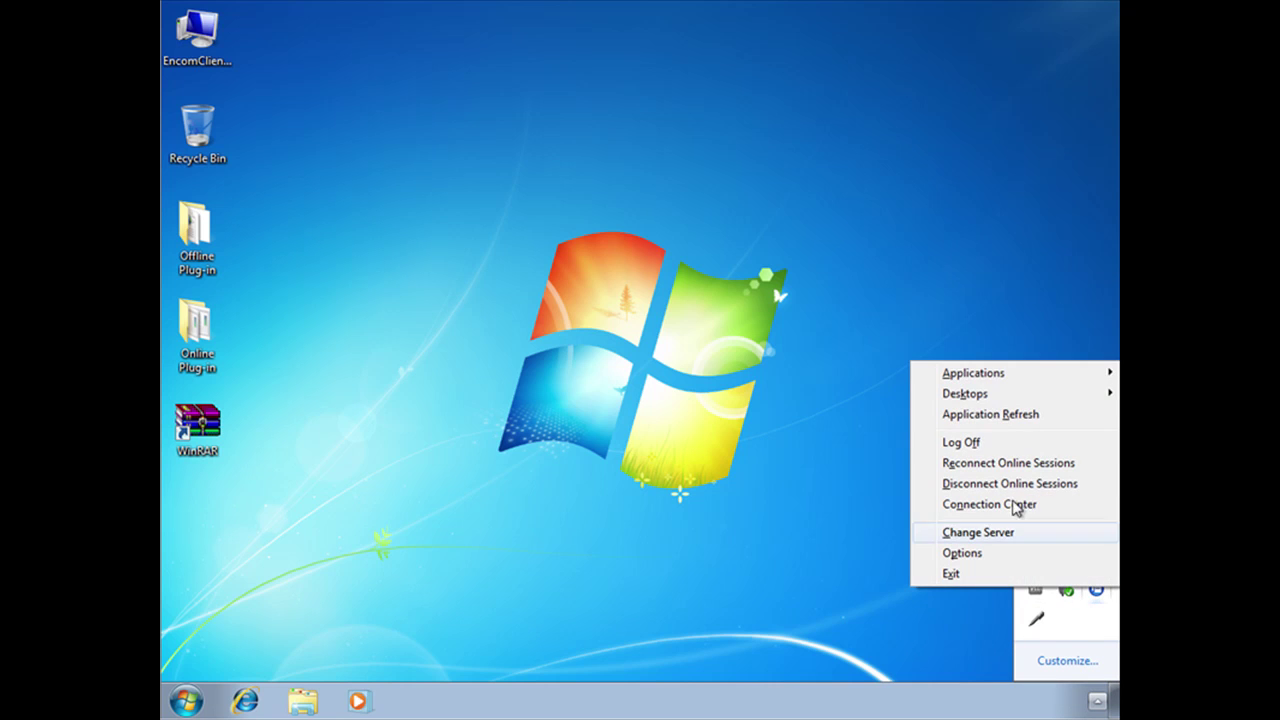
{"action": "left_click", "coordinate": [985, 414]}
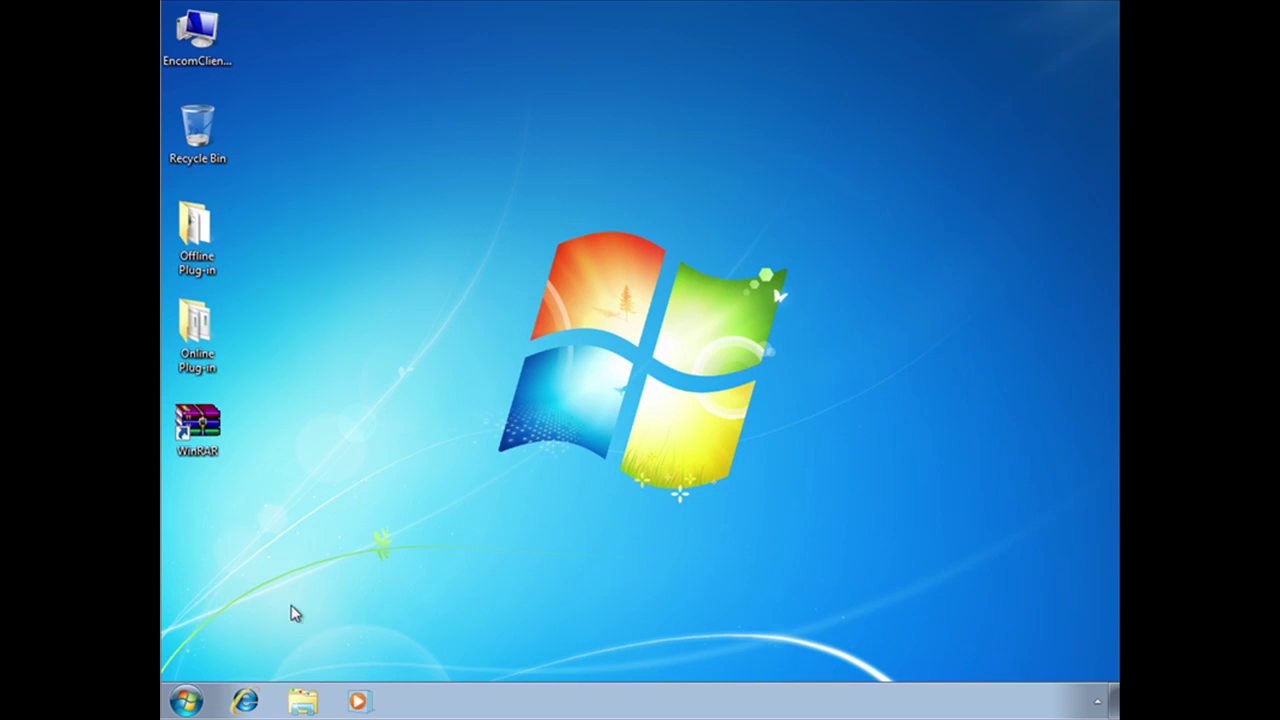
{"action": "left_click", "coordinate": [186, 701]}
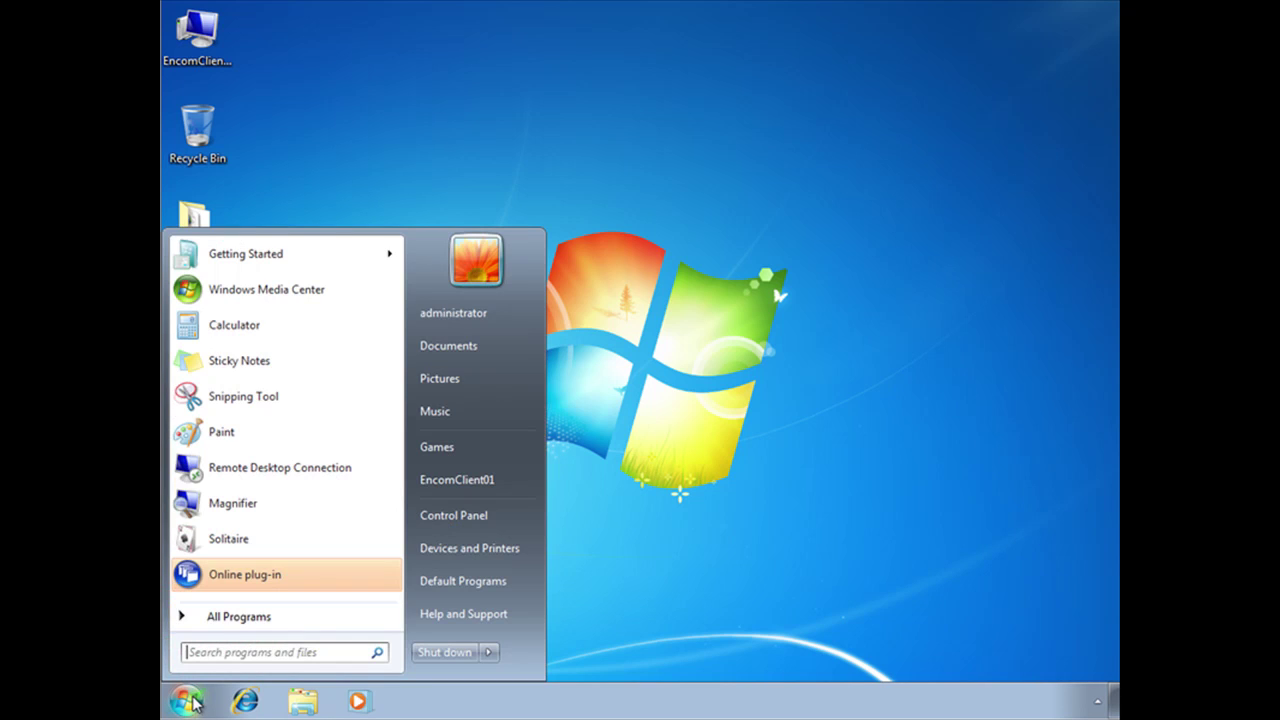
Check All Programs > Citrix Applications lists CNN, Community Desktop and WinRAR, then close the menu
{"action": "left_click", "coordinate": [252, 618]}
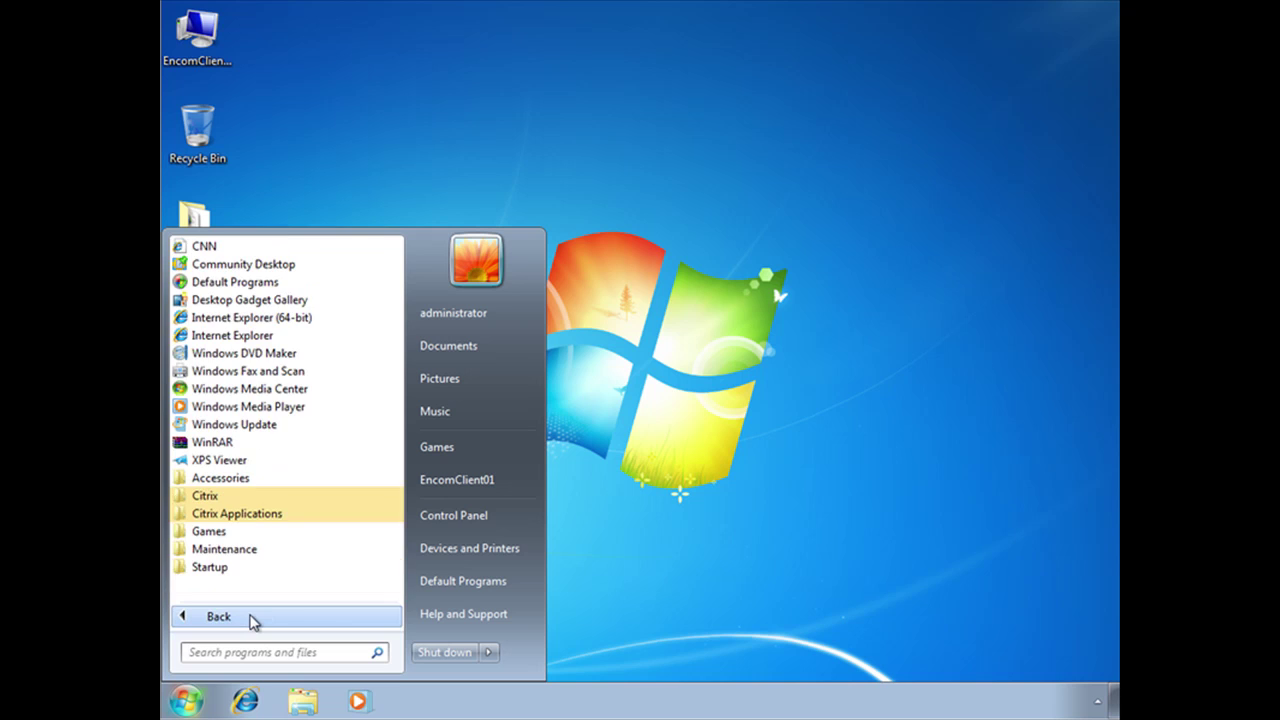
{"action": "left_click", "coordinate": [268, 515]}
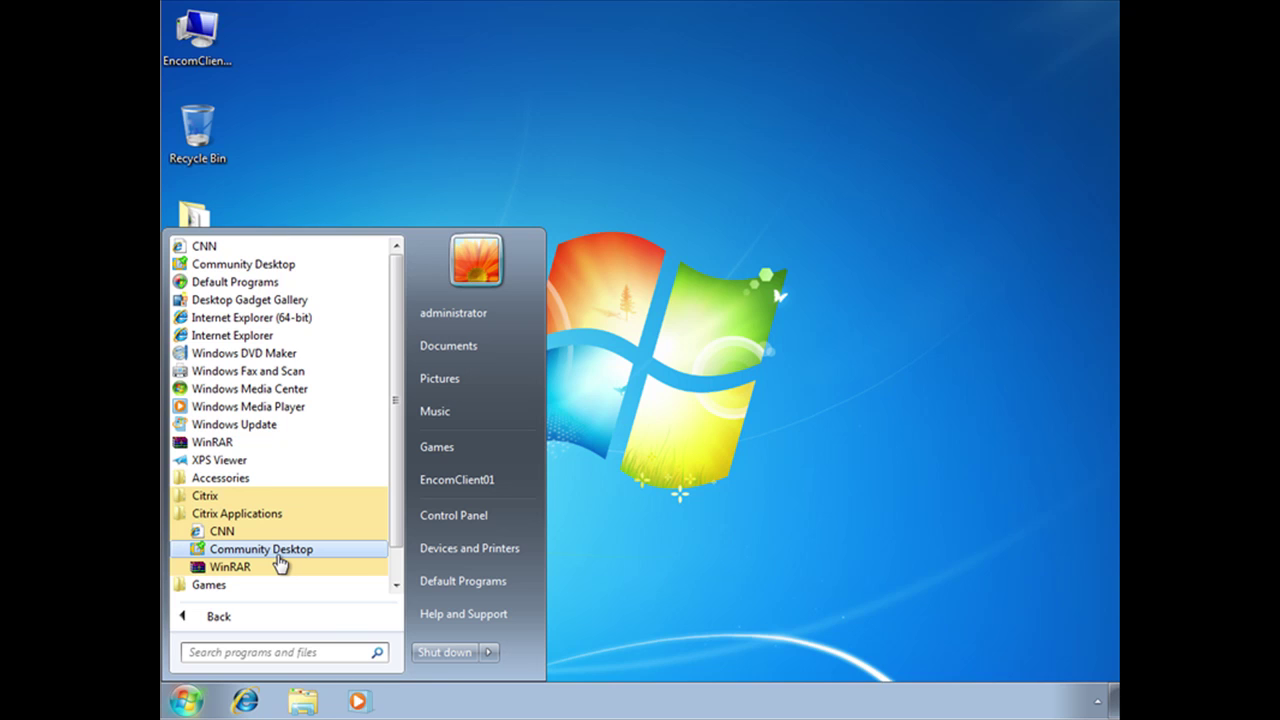
{"action": "left_click", "coordinate": [682, 525]}
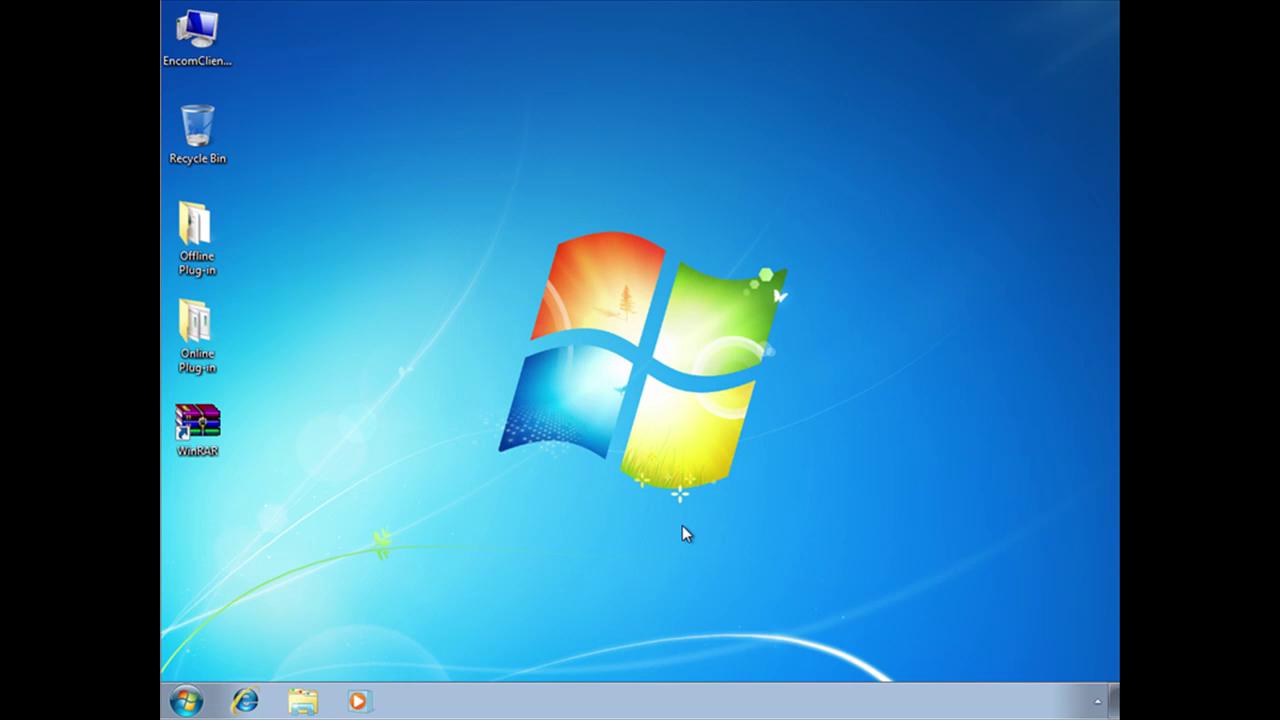
{"action": "left_click", "coordinate": [1097, 701]}
{"action": "right_click", "coordinate": [1097, 591]}
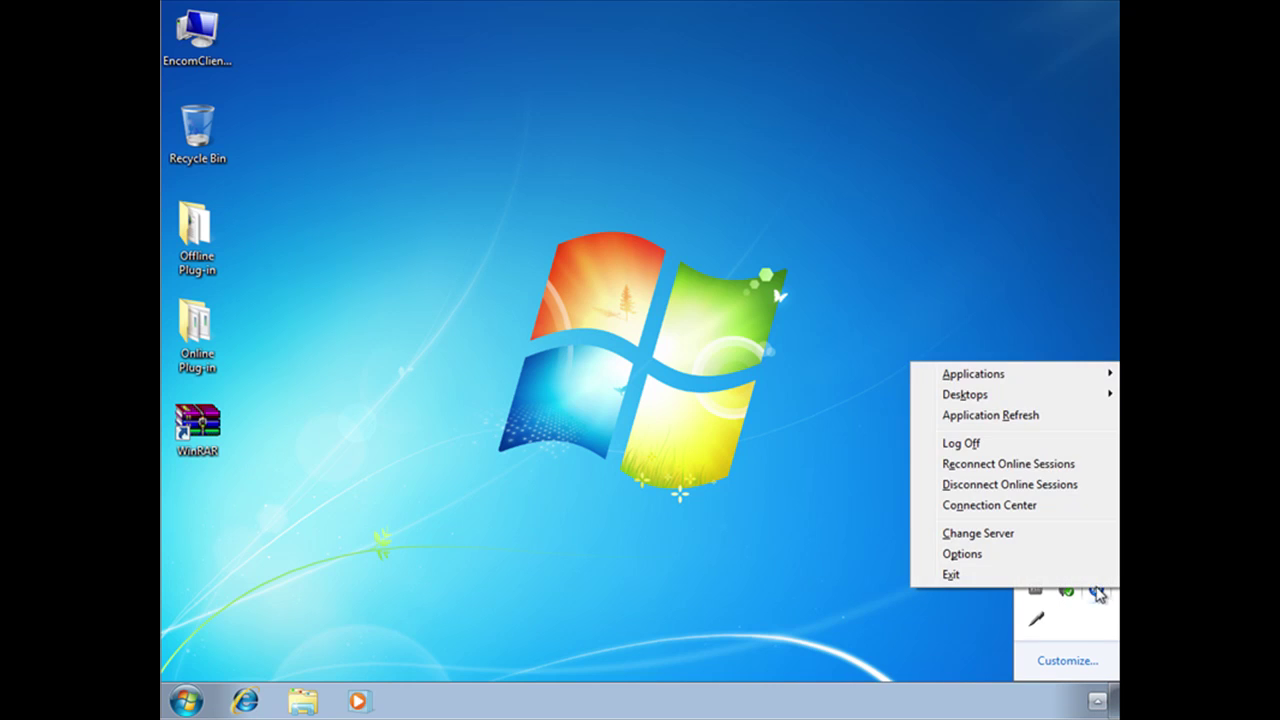
{"action": "mouse_move", "coordinate": [985, 377]}
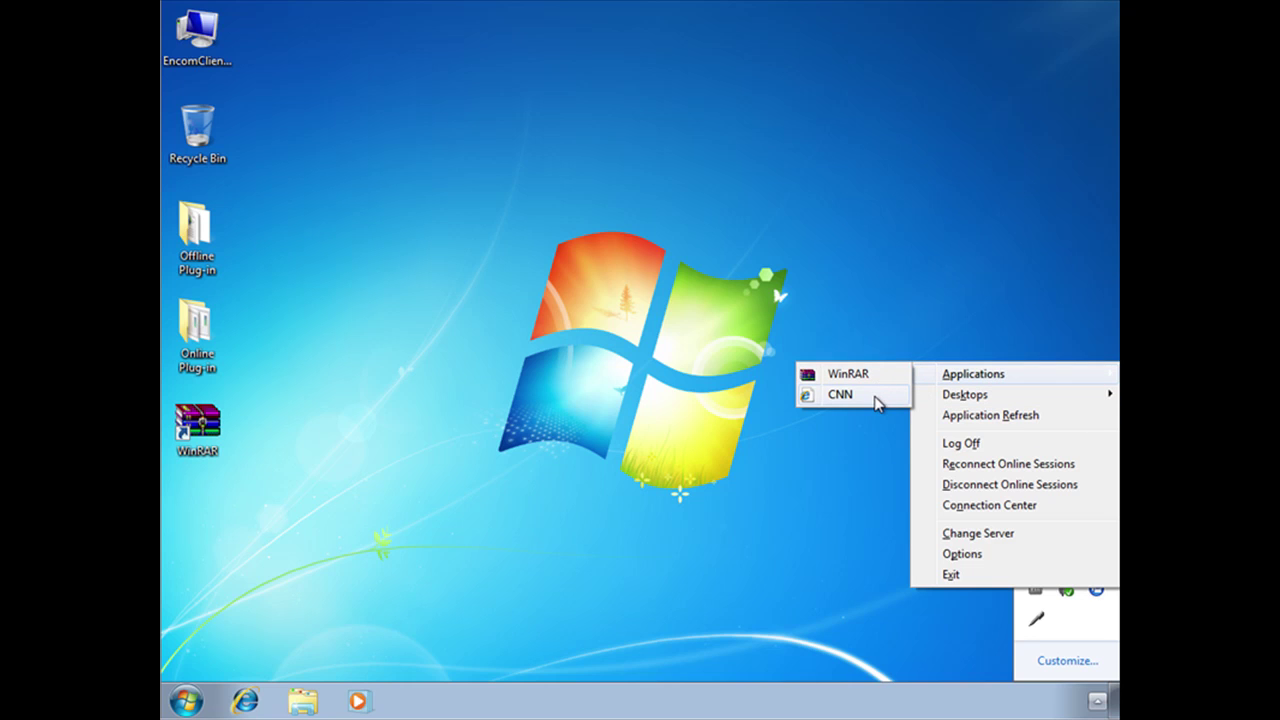
{"action": "left_click", "coordinate": [618, 248]}
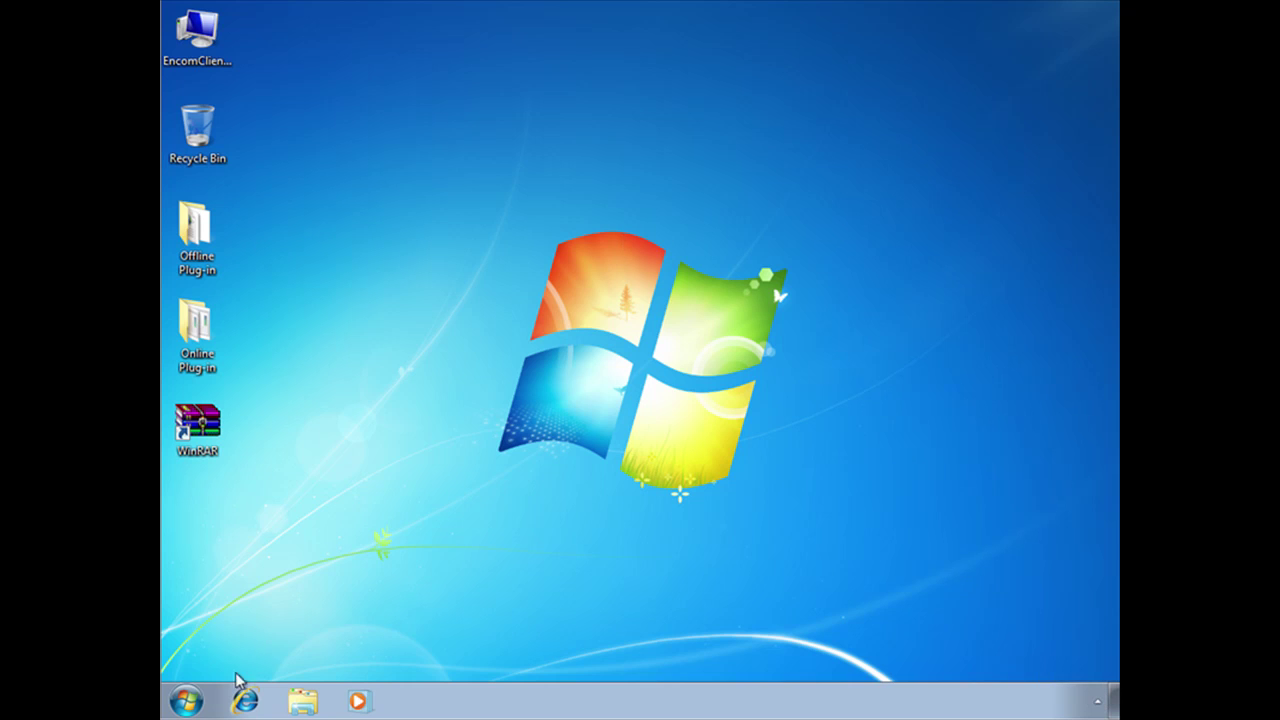
{"action": "left_click", "coordinate": [185, 702]}
{"action": "left_click", "coordinate": [258, 624]}
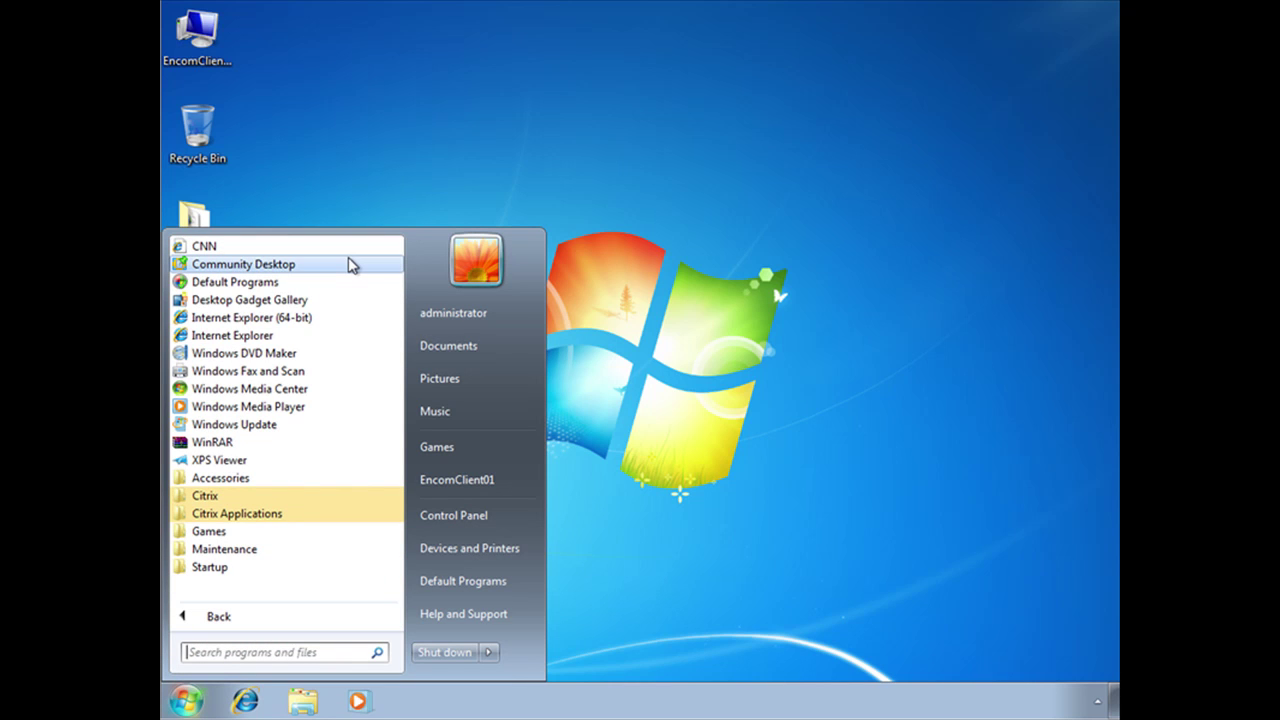
{"action": "left_click", "coordinate": [546, 150]}
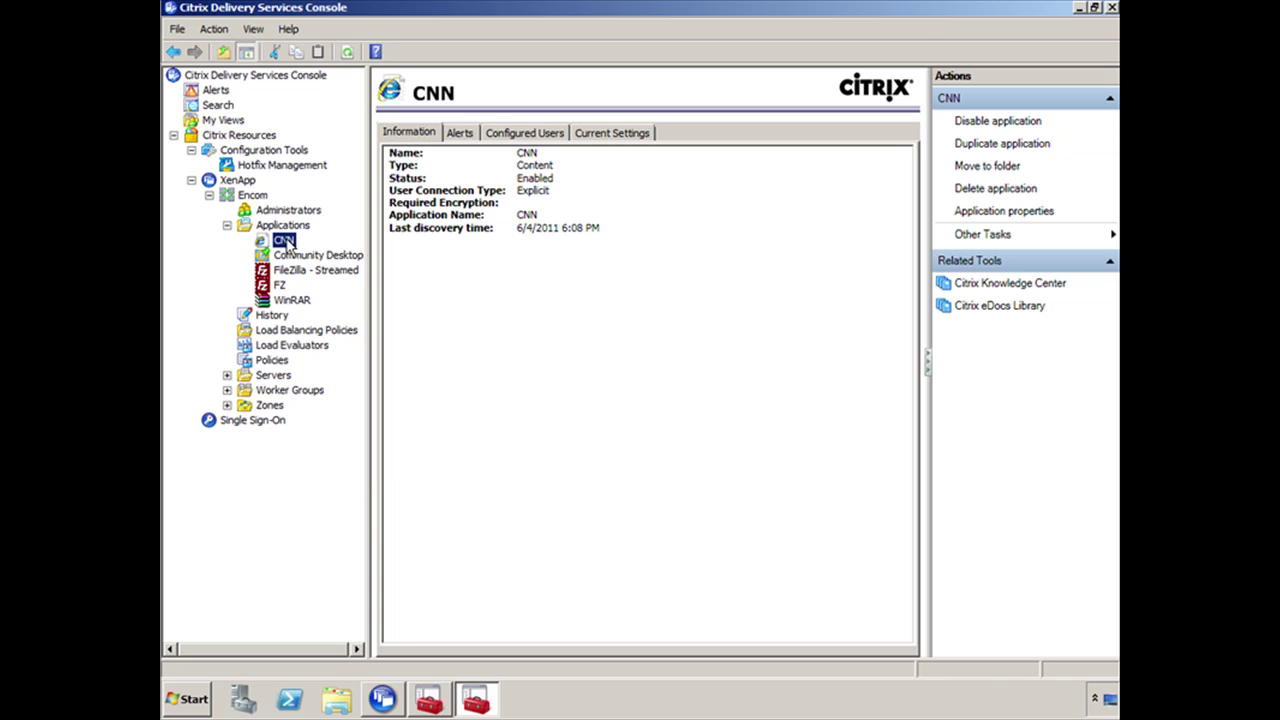
Set CNN's client application folder to 'Citrix Applications' in its shortcut presentation properties
{"action": "right_click", "coordinate": [289, 244]}
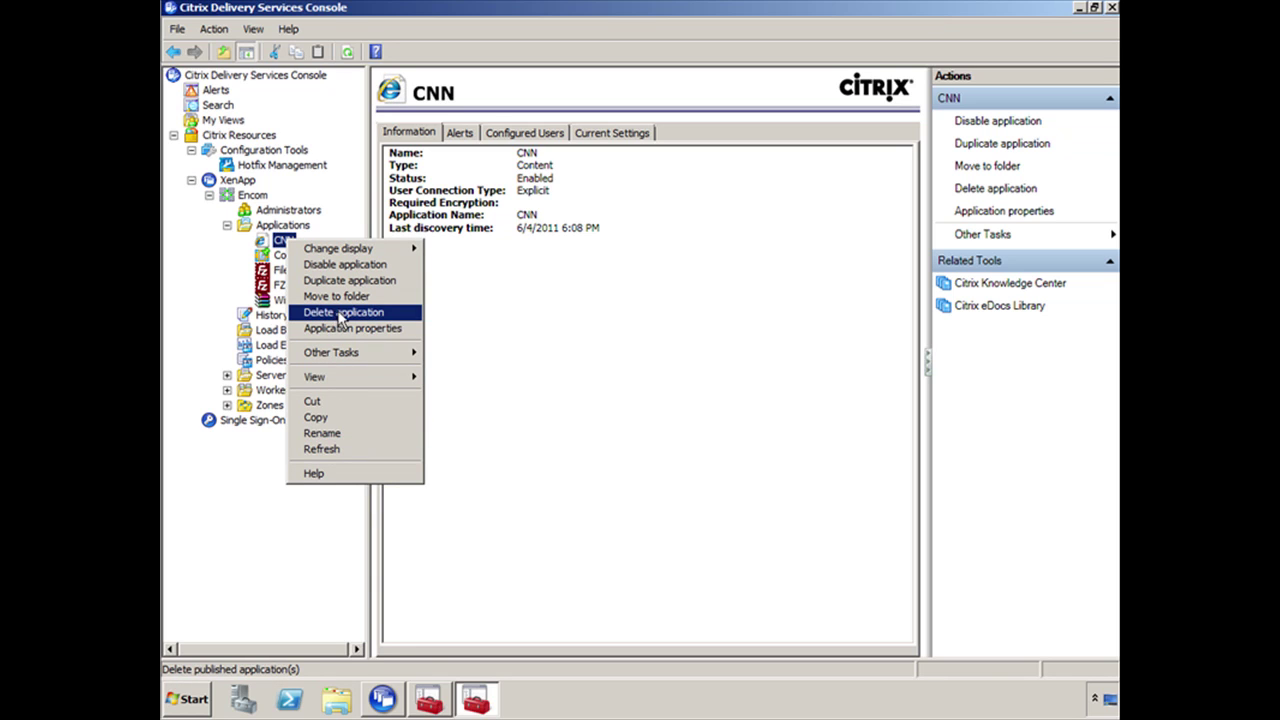
{"action": "left_click", "coordinate": [368, 331]}
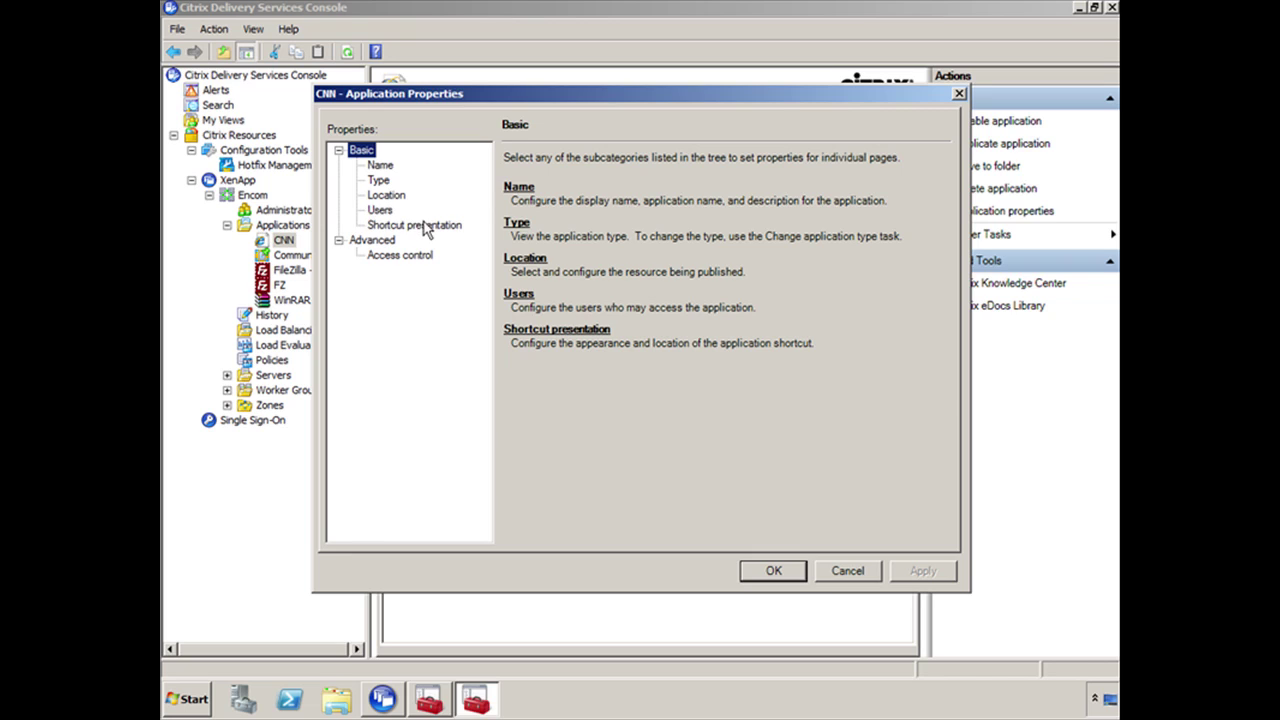
{"action": "left_click", "coordinate": [427, 226]}
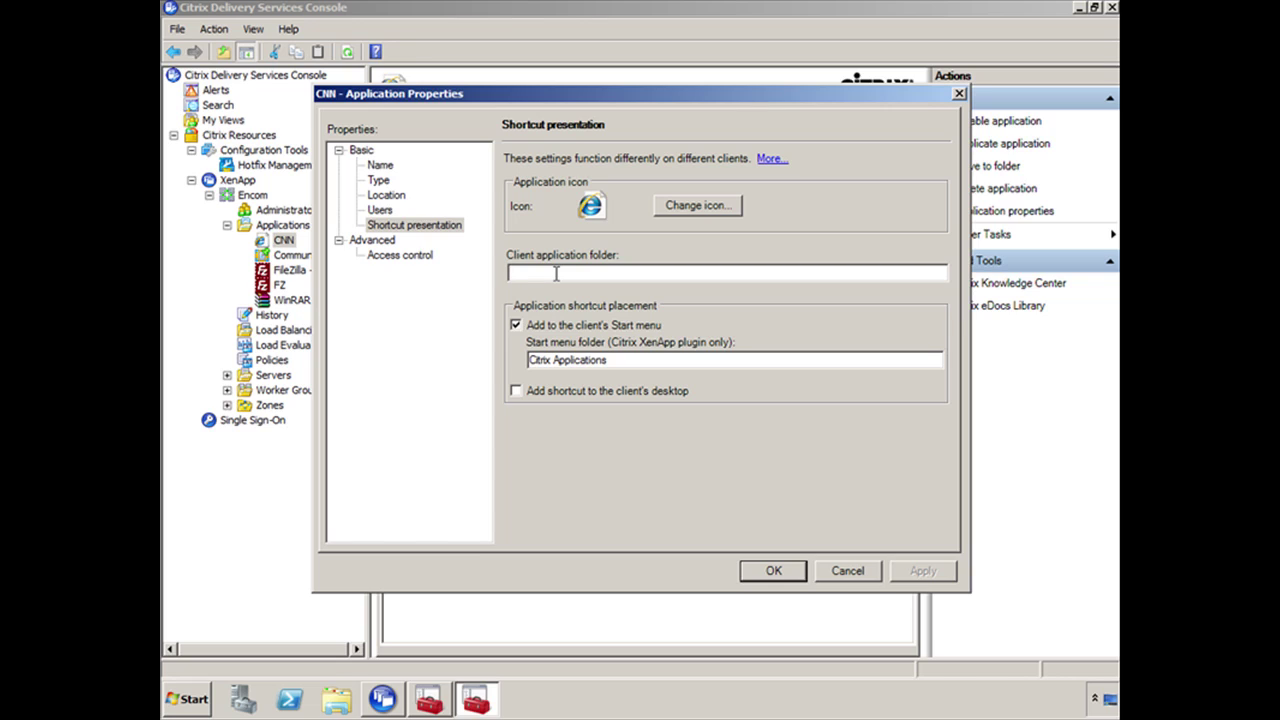
{"action": "type", "text": "Citrix Applications"}
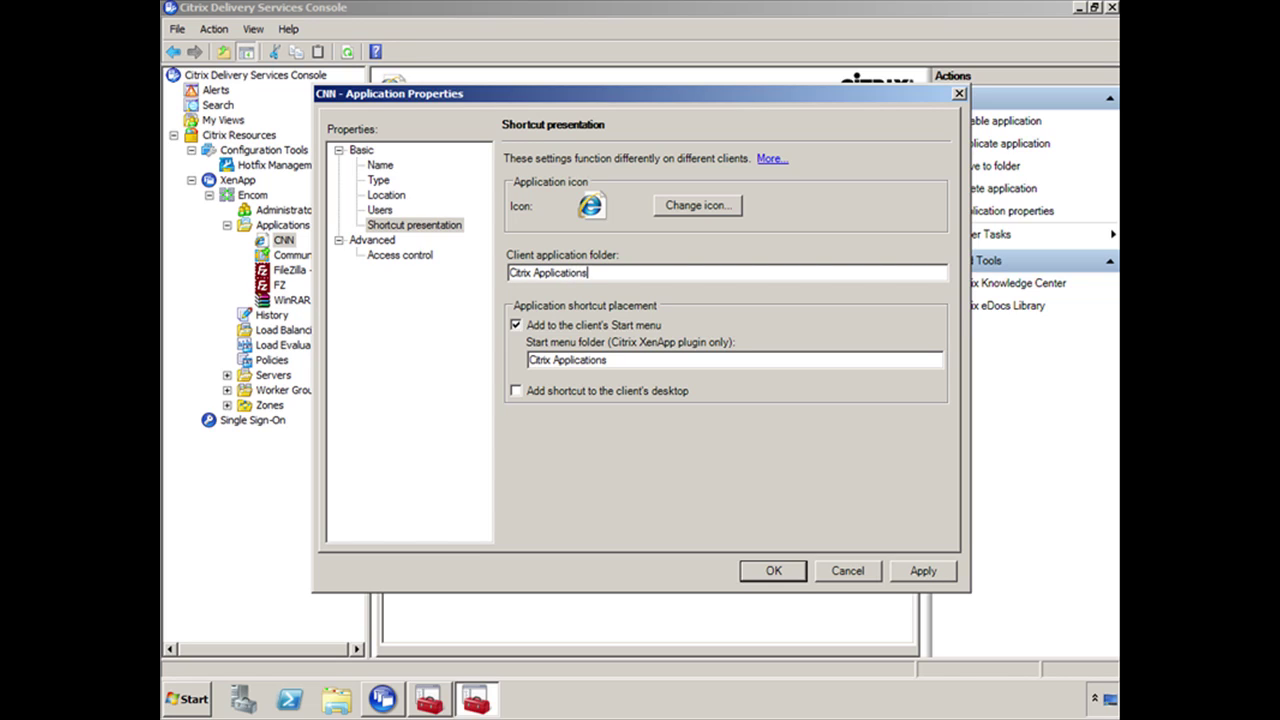
{"action": "left_click", "coordinate": [774, 570]}
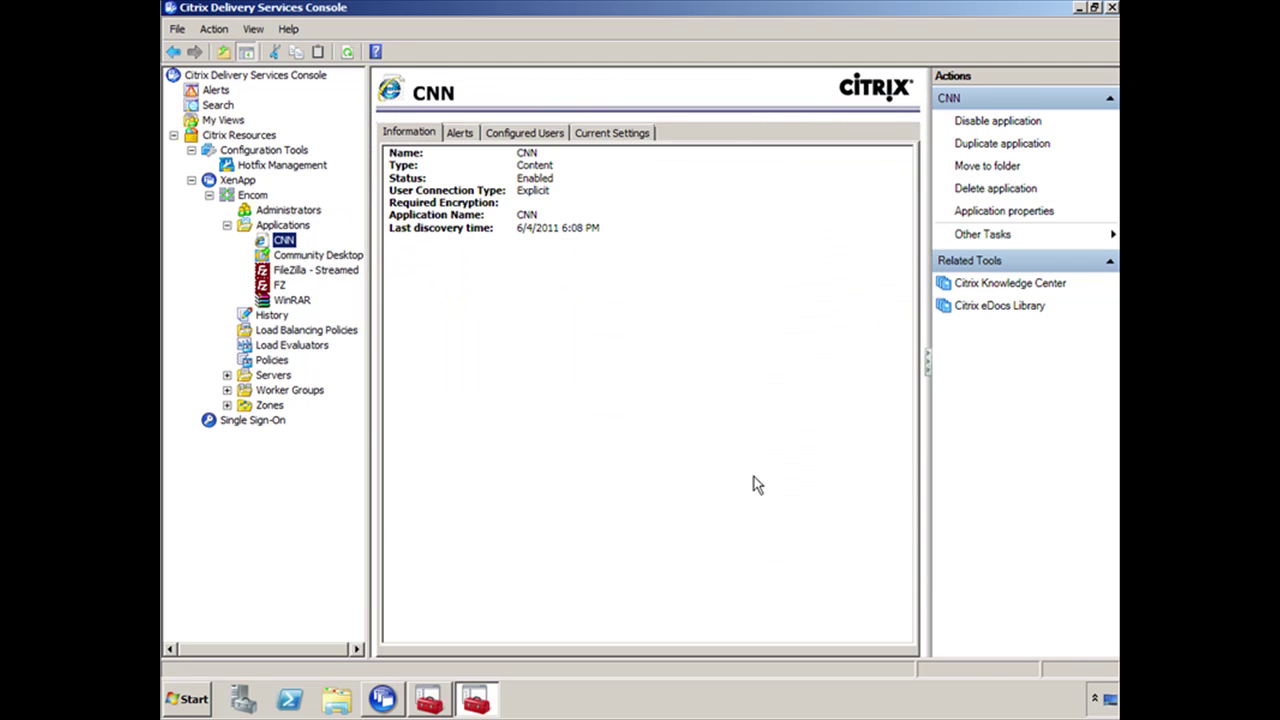
{"action": "right_click", "coordinate": [330, 257]}
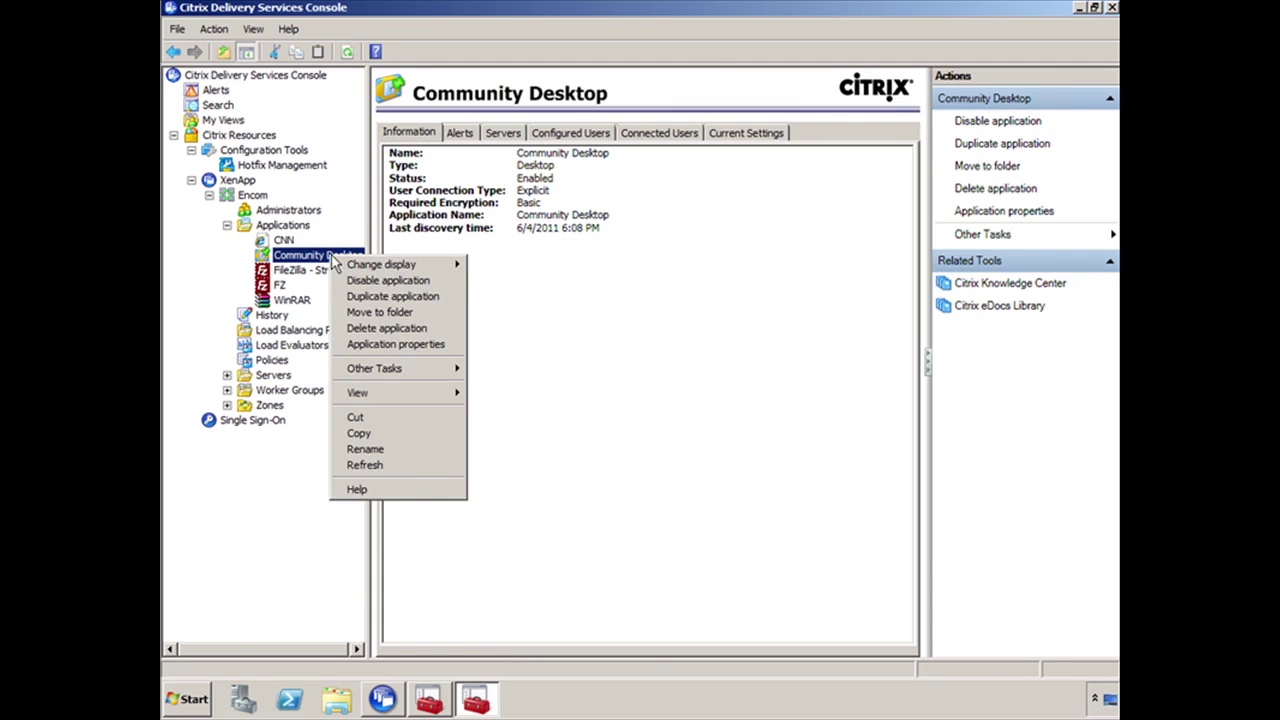
{"action": "left_click", "coordinate": [400, 346]}
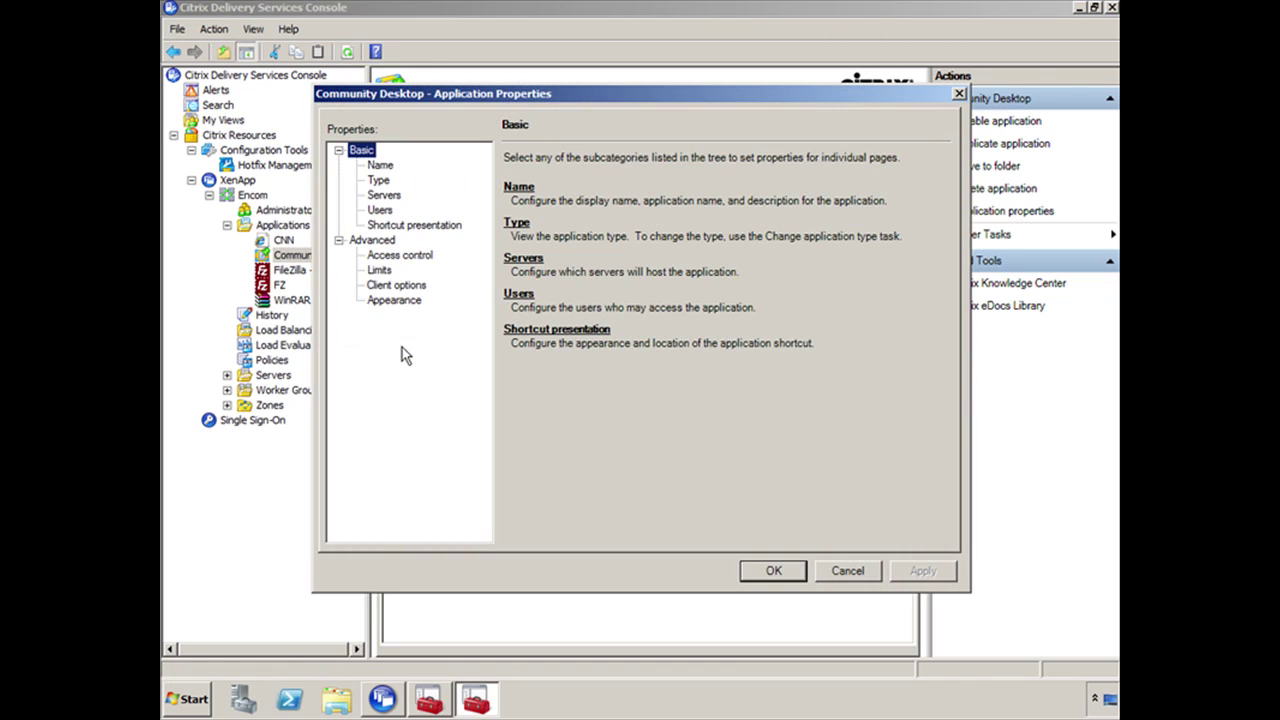
{"action": "left_click", "coordinate": [441, 228]}
{"action": "left_click", "coordinate": [569, 274]}
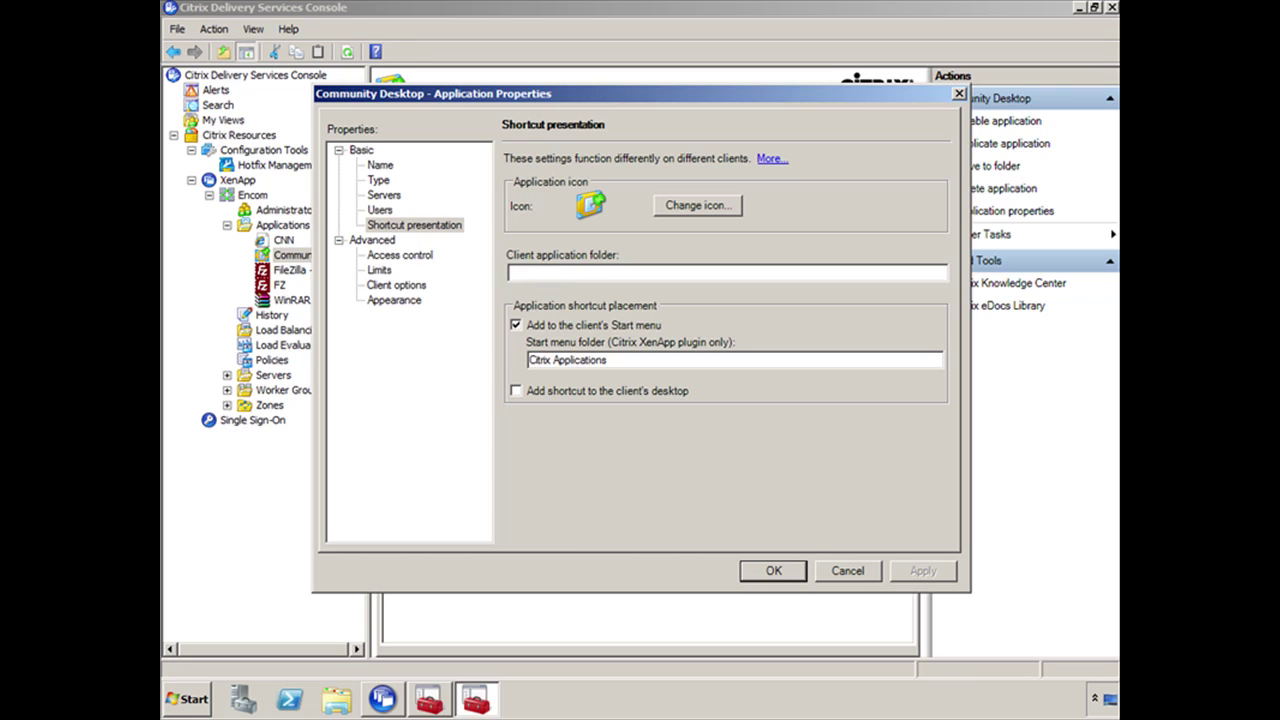
{"action": "type", "text": "Citrix Applications"}
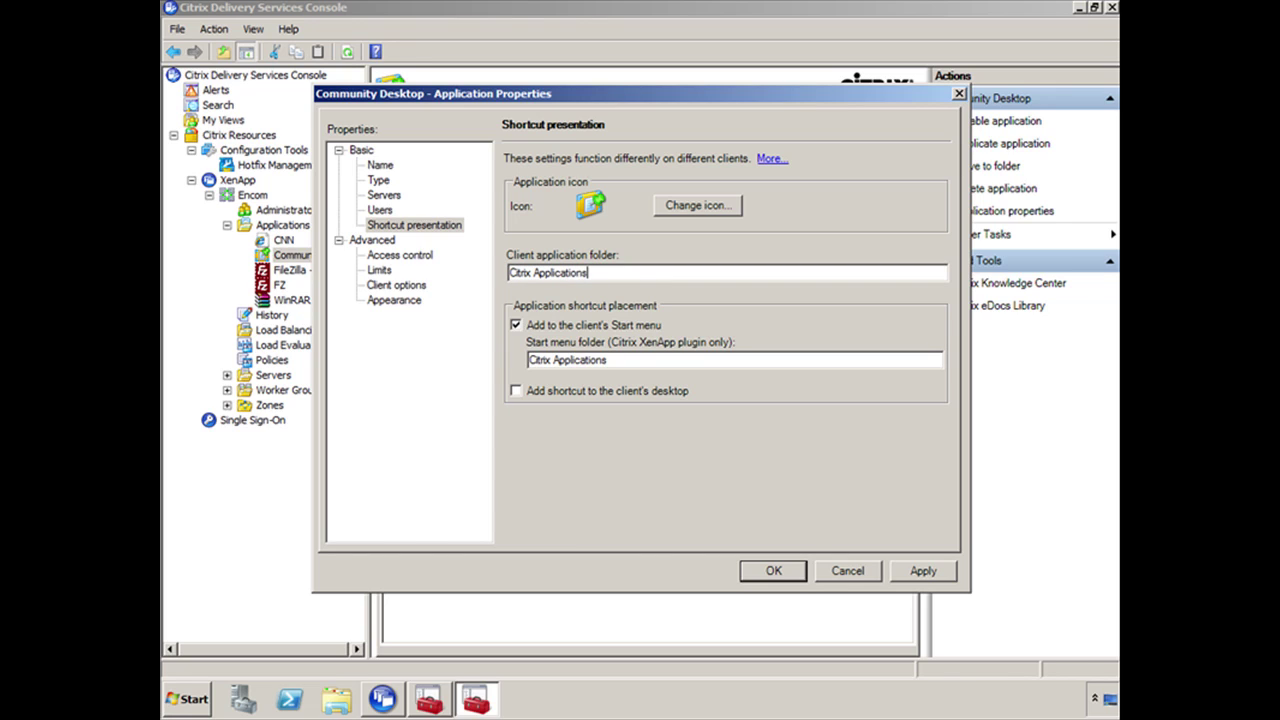
{"action": "left_click", "coordinate": [773, 571]}
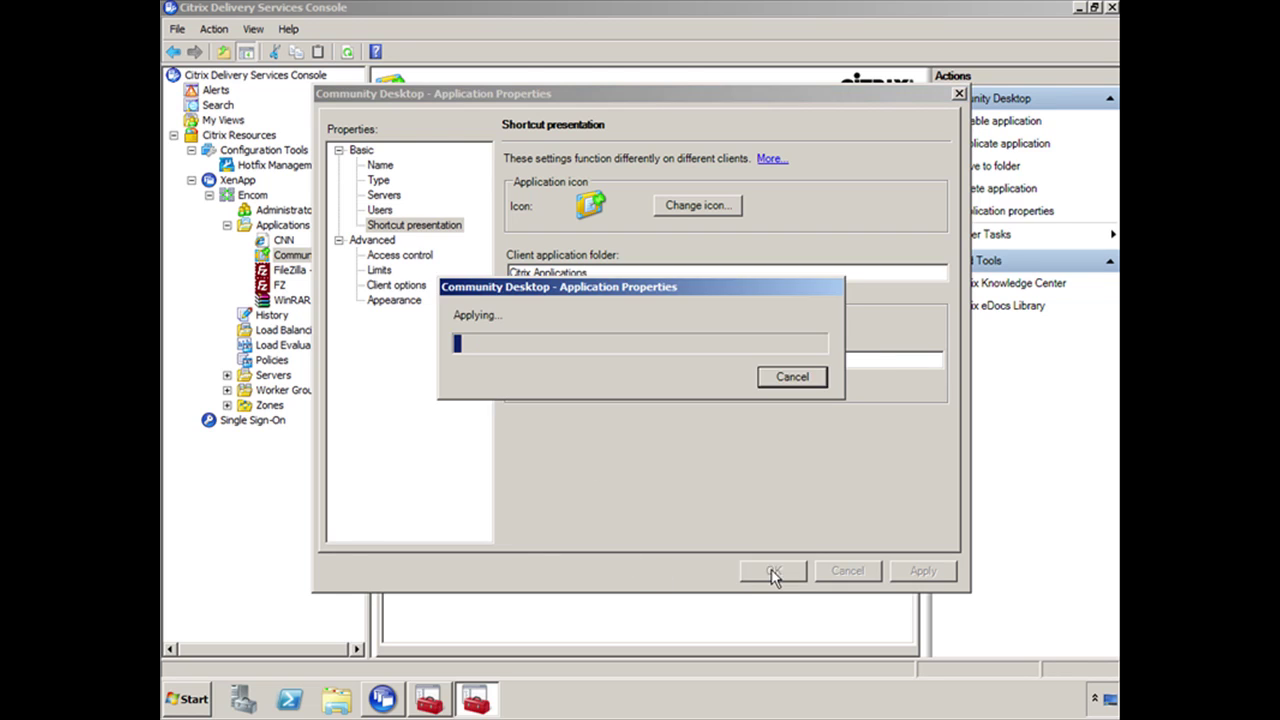
{"action": "right_click", "coordinate": [303, 302]}
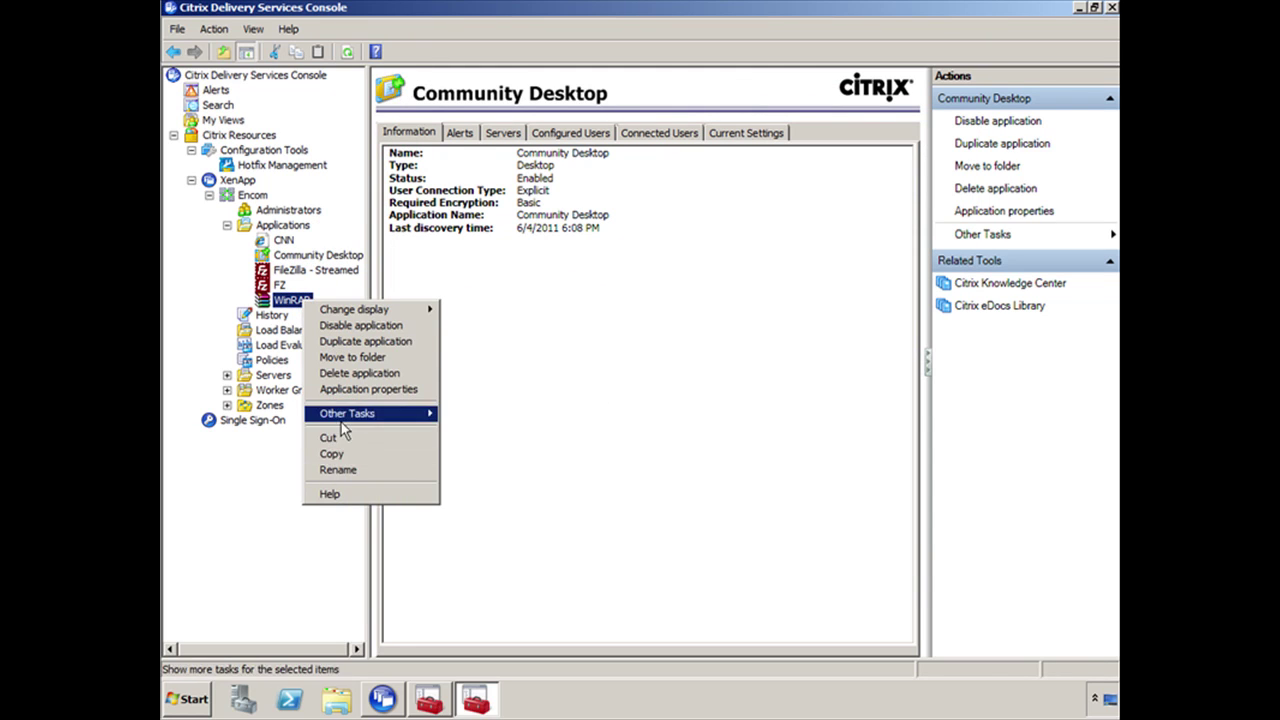
{"action": "mouse_move", "coordinate": [341, 420]}
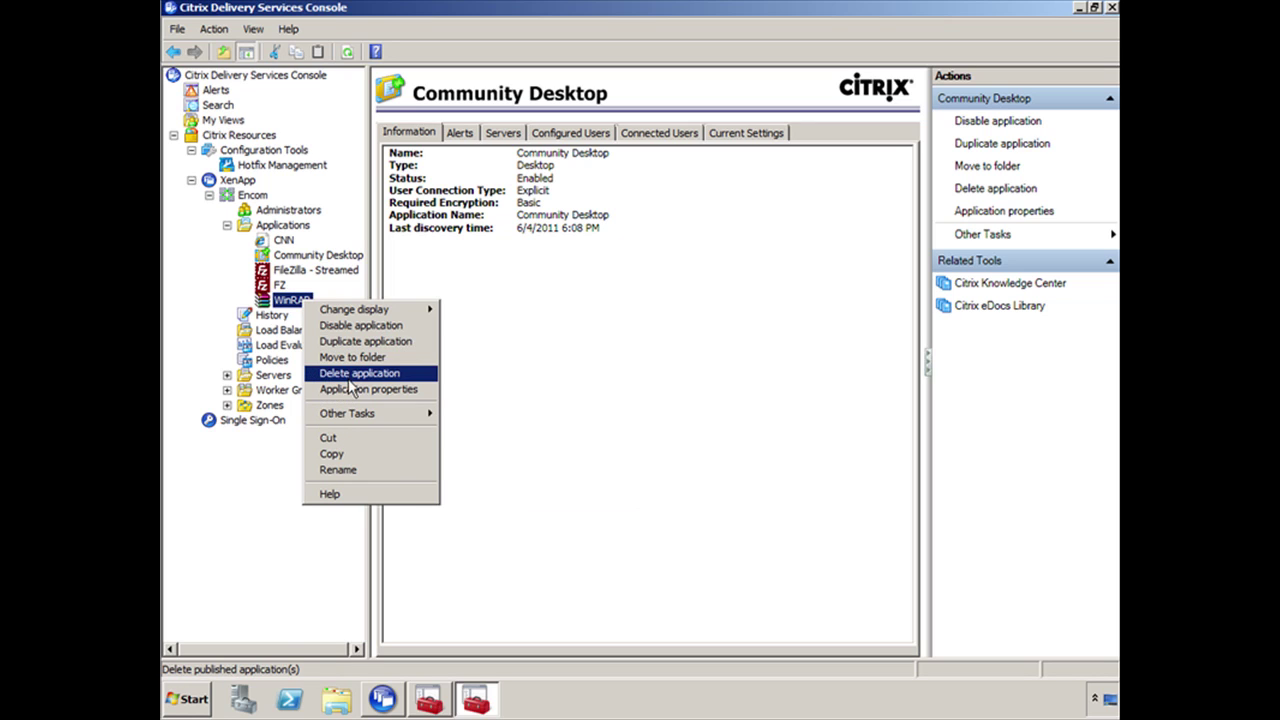
{"action": "left_click", "coordinate": [357, 390]}
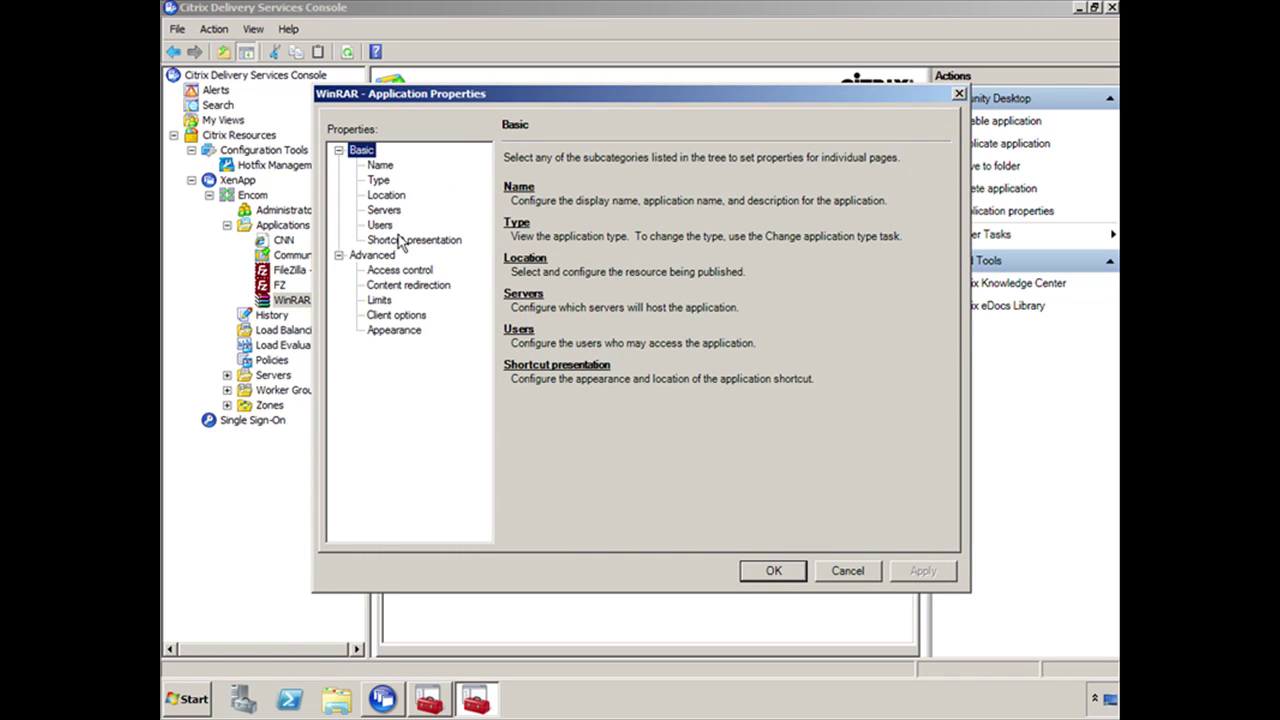
{"action": "left_click", "coordinate": [405, 240]}
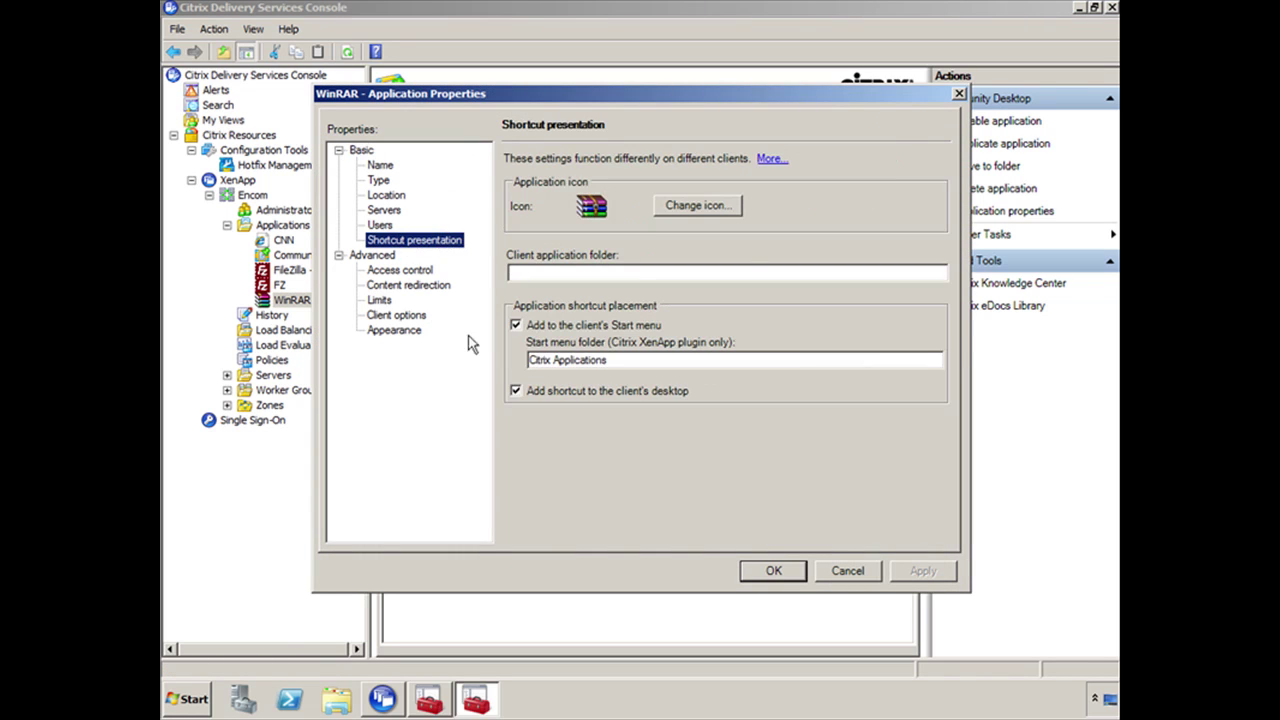
{"action": "left_click", "coordinate": [847, 572]}
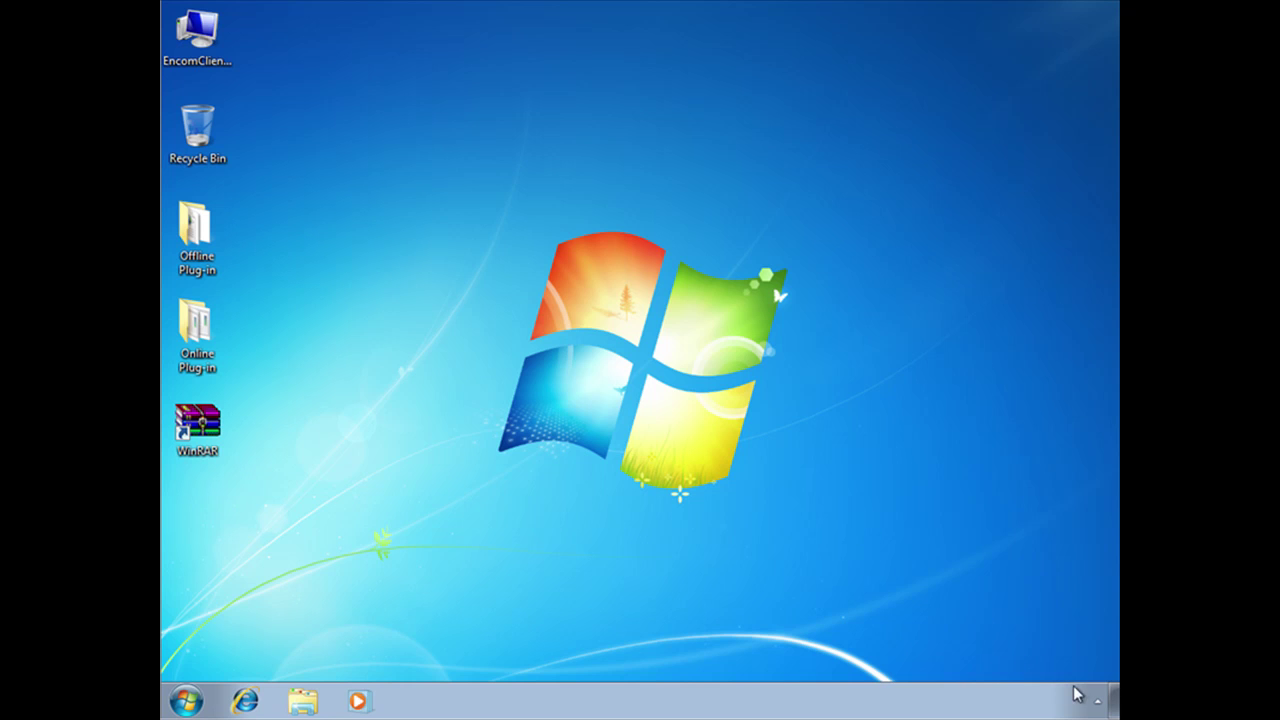
Run Application Refresh from the Citrix online plug-in tray icon
{"action": "left_click", "coordinate": [1098, 702]}
{"action": "right_click", "coordinate": [1097, 590]}
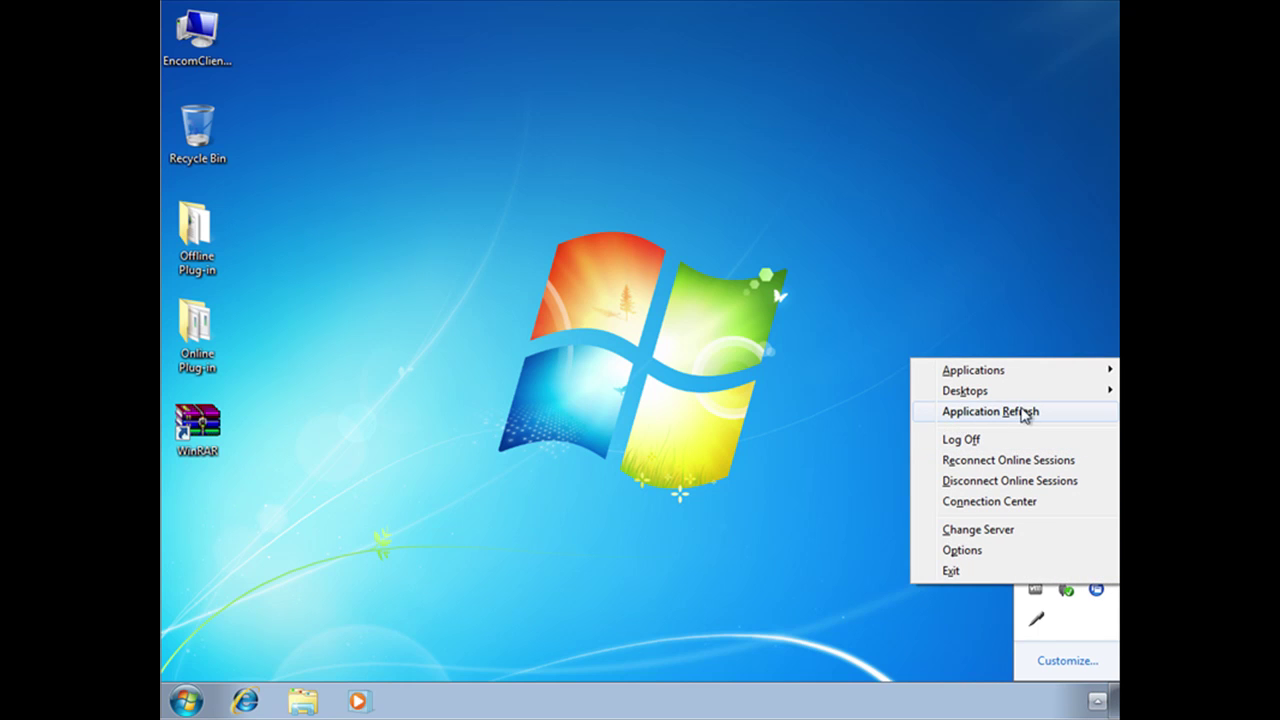
{"action": "left_click", "coordinate": [1031, 416]}
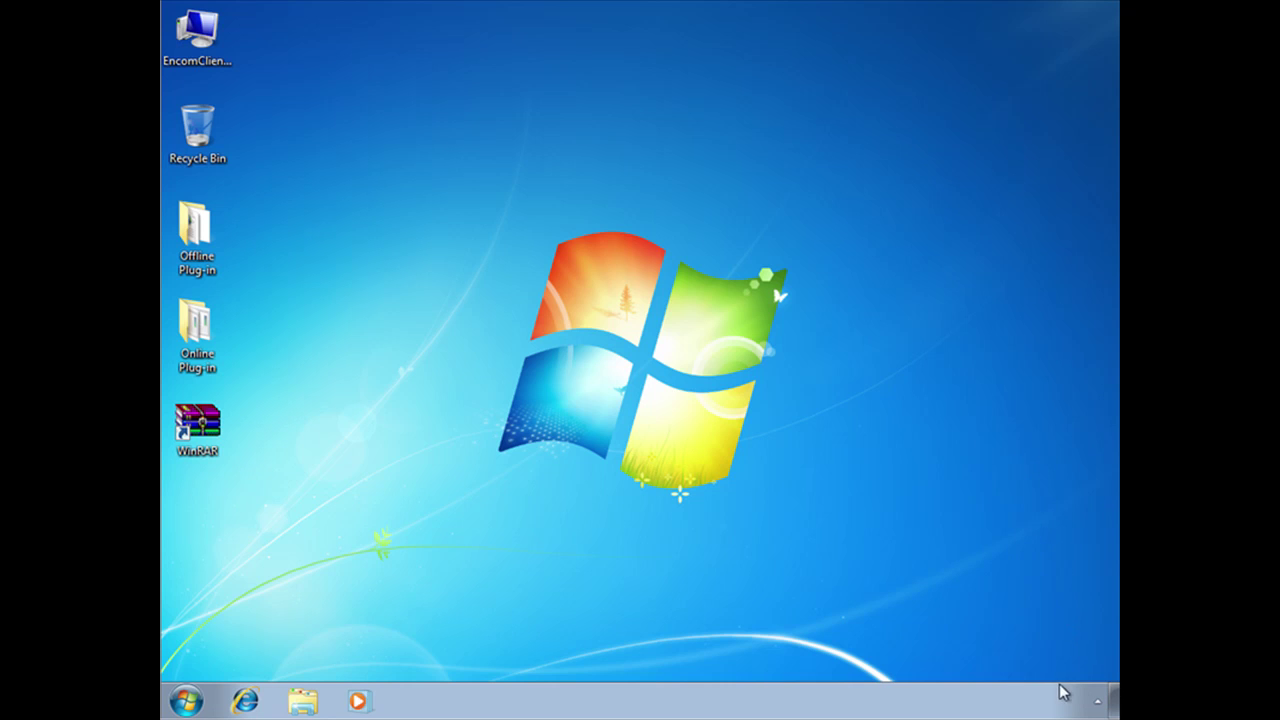
Check that Applications lists WinRAR and a Citrix Applications folder containing CNN
{"action": "left_click", "coordinate": [1098, 702]}
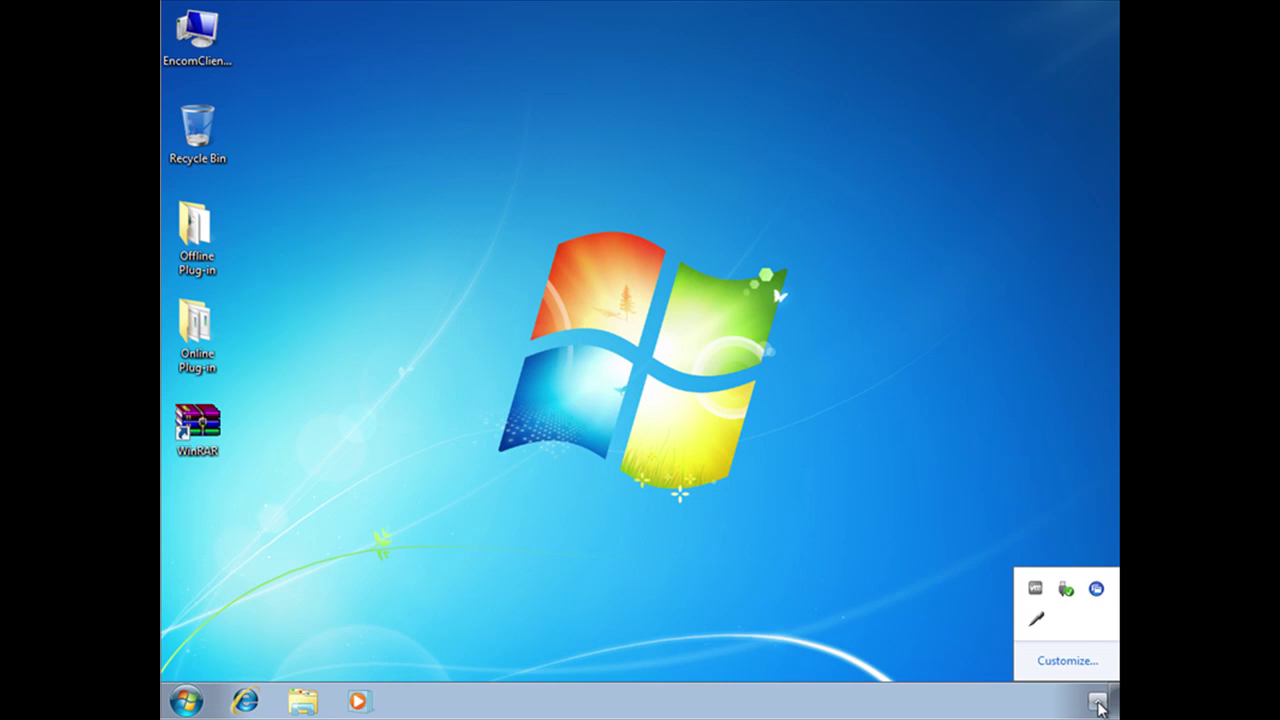
{"action": "left_click", "coordinate": [1096, 588]}
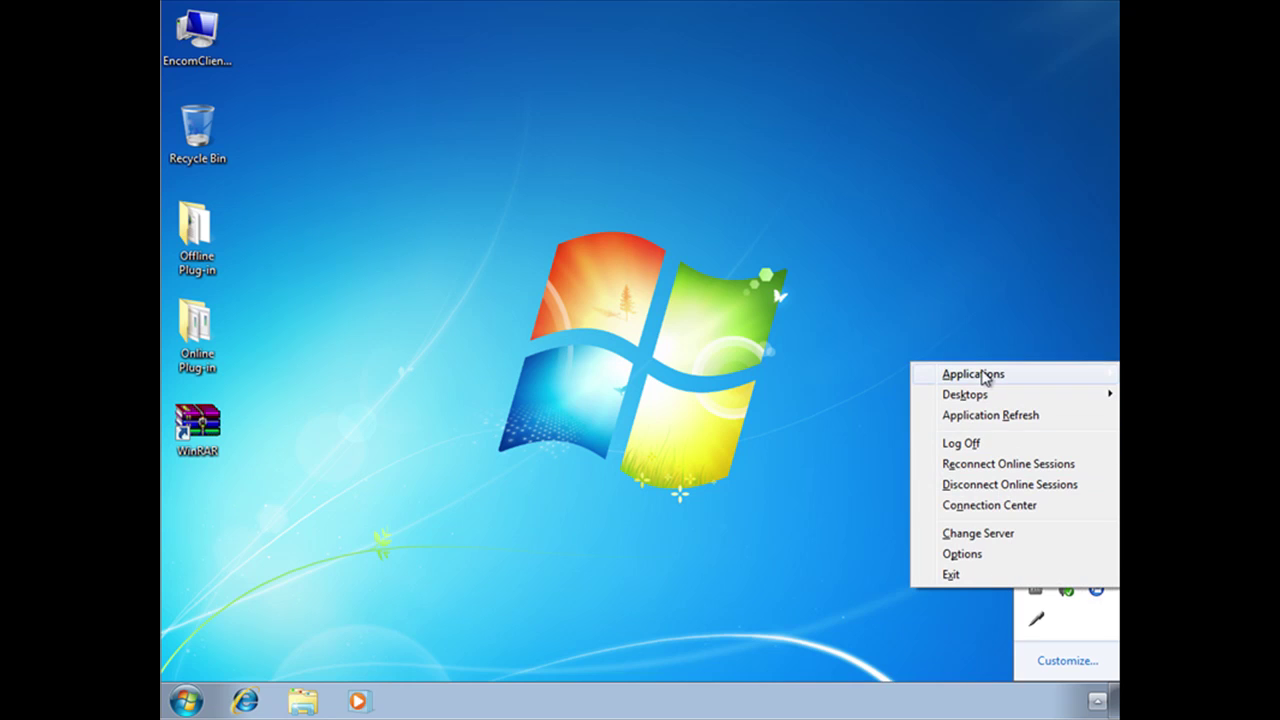
{"action": "mouse_move", "coordinate": [984, 375]}
{"action": "mouse_move", "coordinate": [834, 395]}
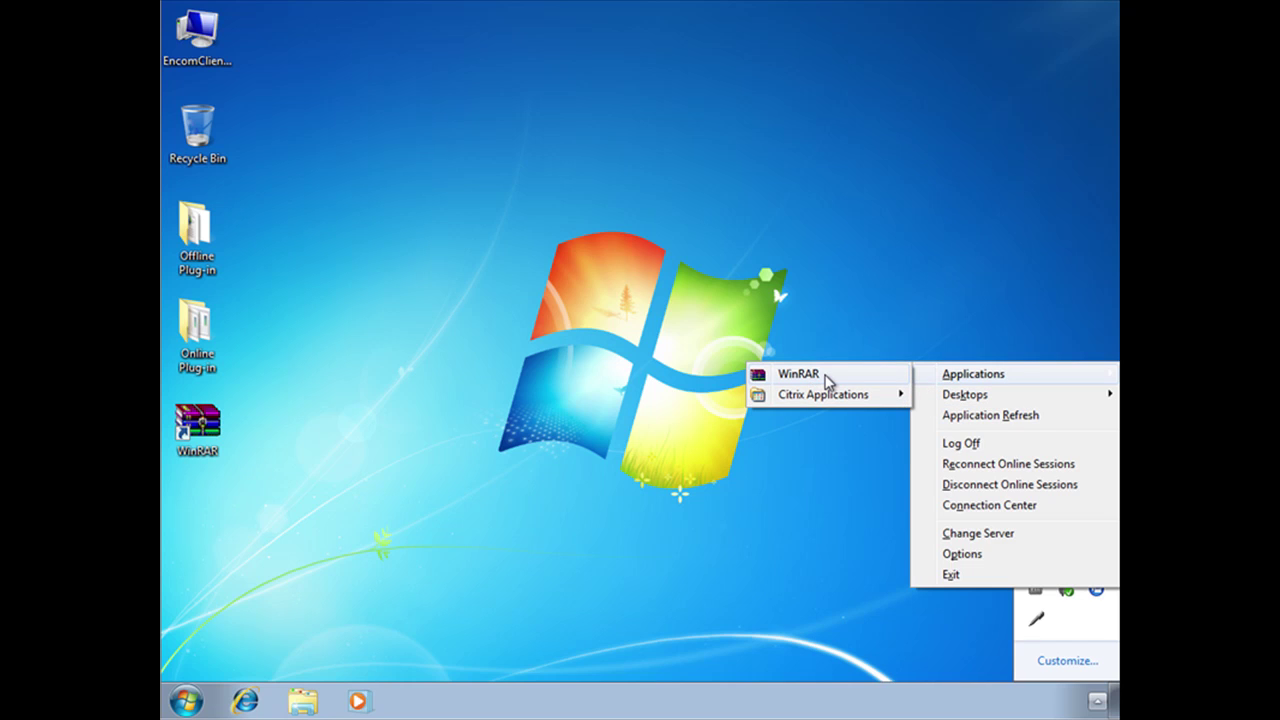
{"action": "mouse_move", "coordinate": [966, 400]}
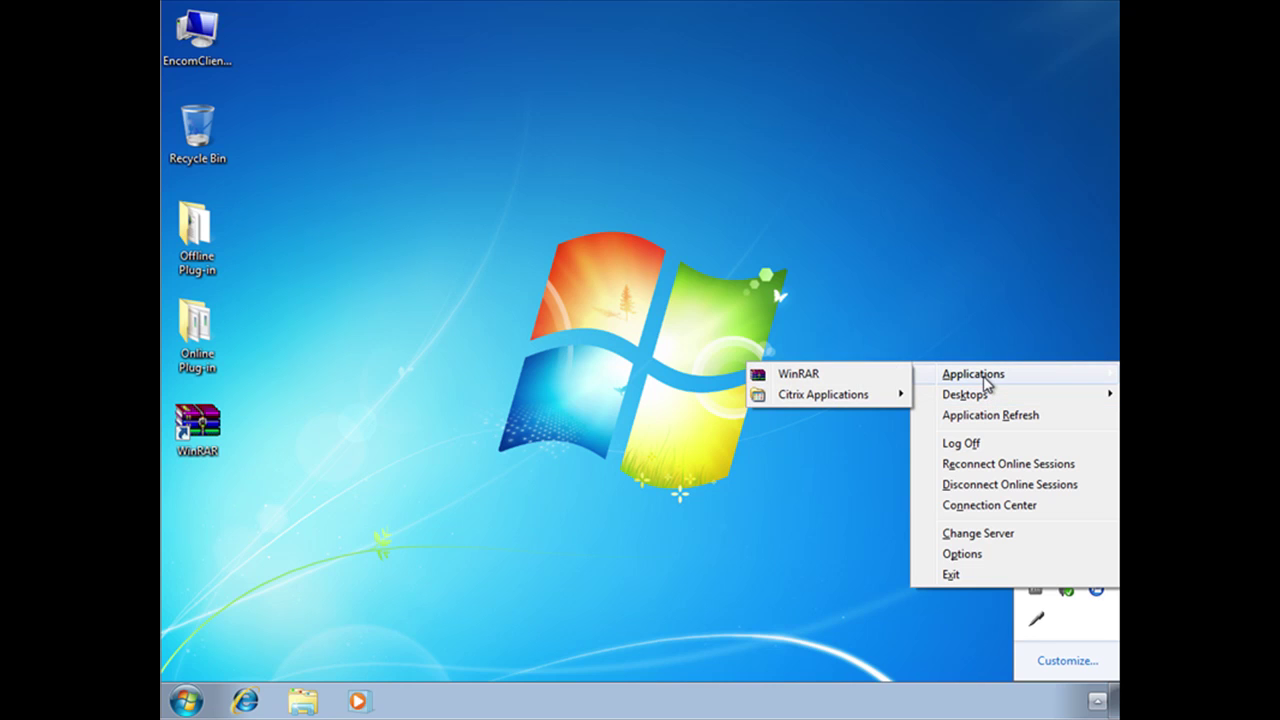
{"action": "left_click", "coordinate": [642, 248]}
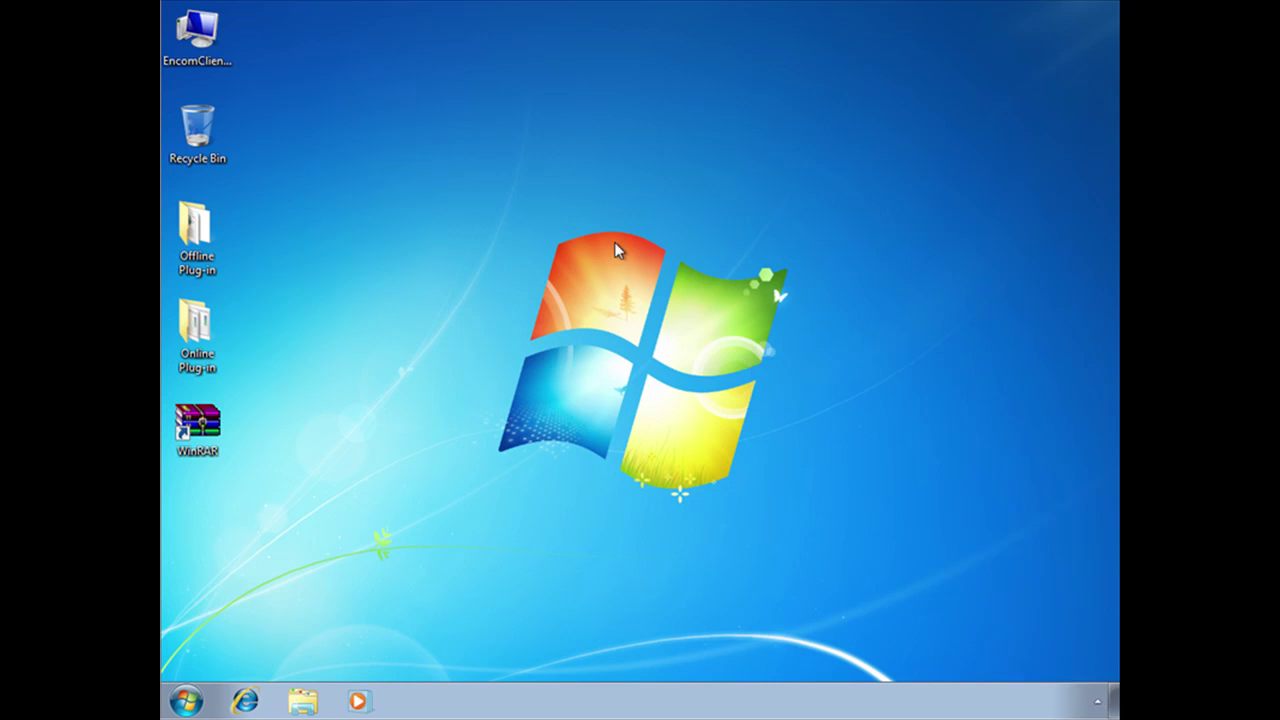
{"action": "left_click", "coordinate": [182, 702]}
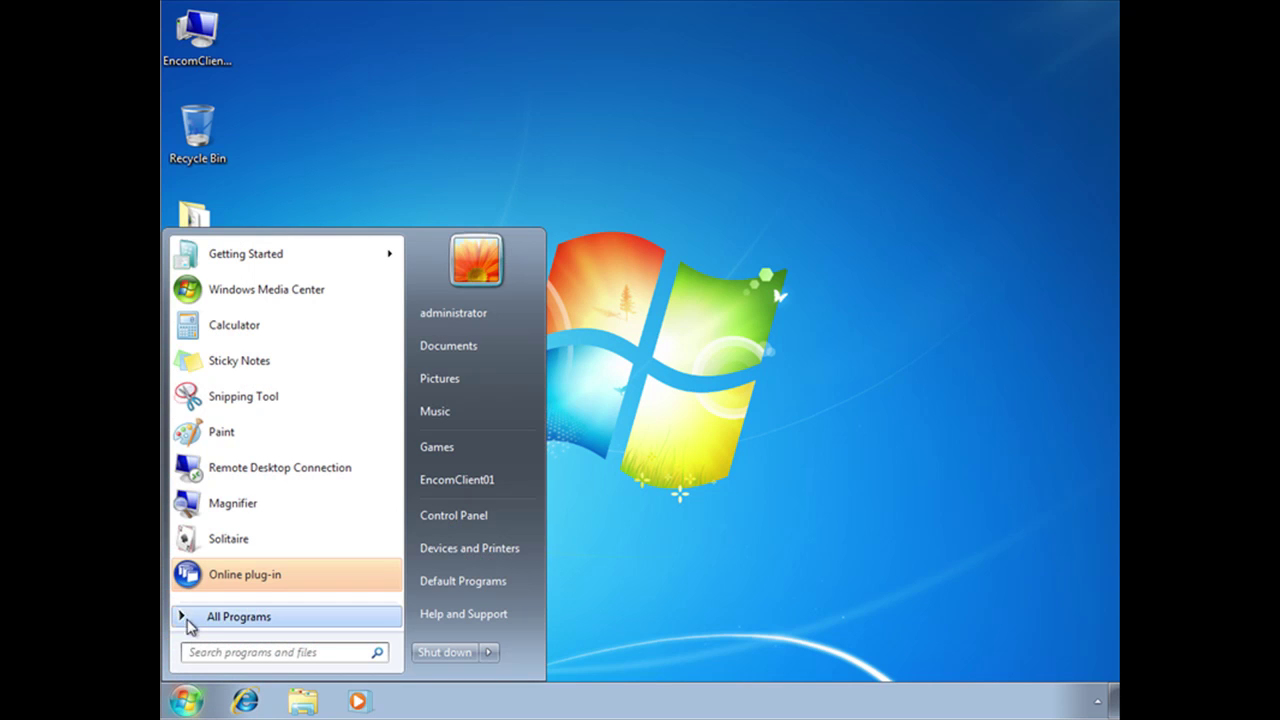
{"action": "left_click", "coordinate": [244, 617]}
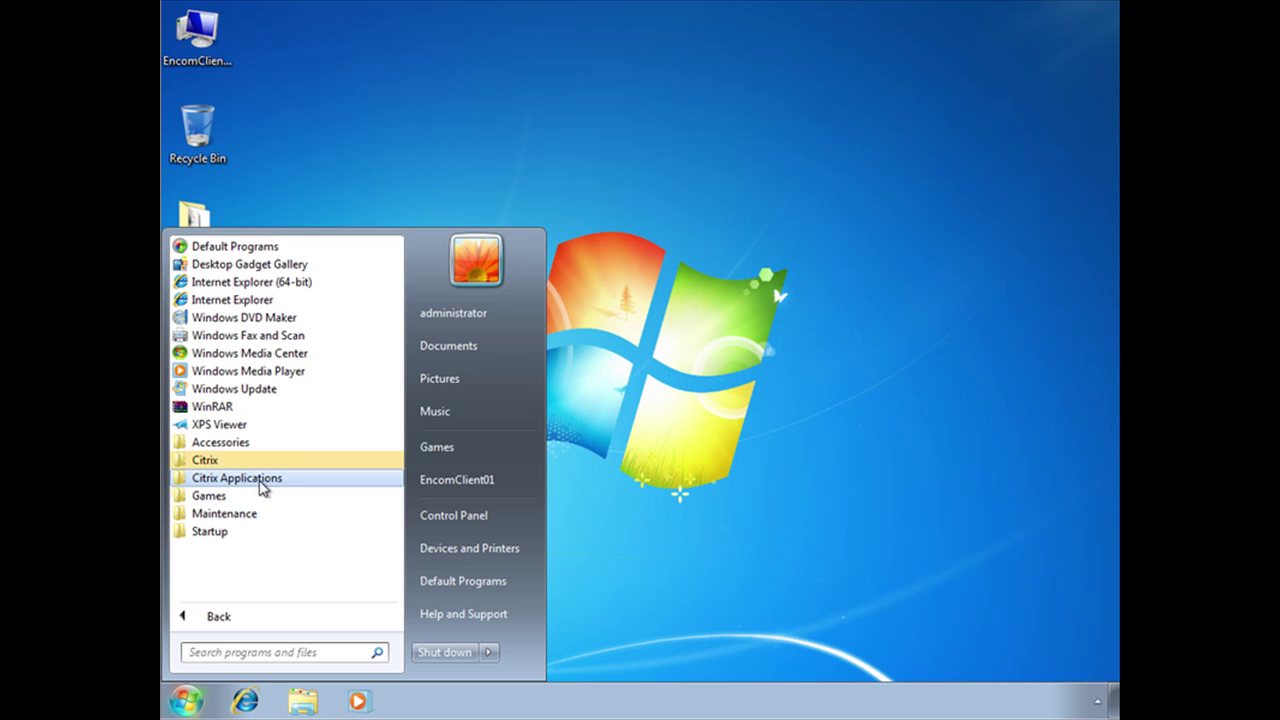
{"action": "left_click", "coordinate": [252, 481]}
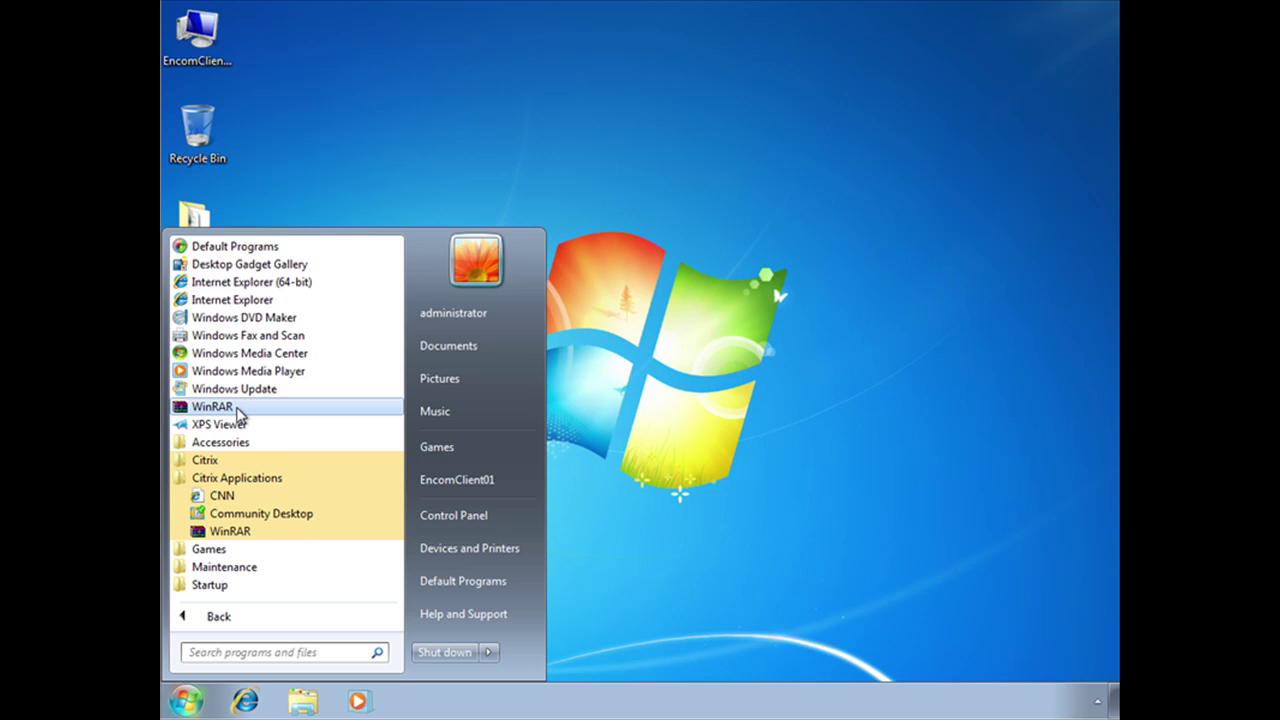
{"action": "left_click", "coordinate": [655, 405]}
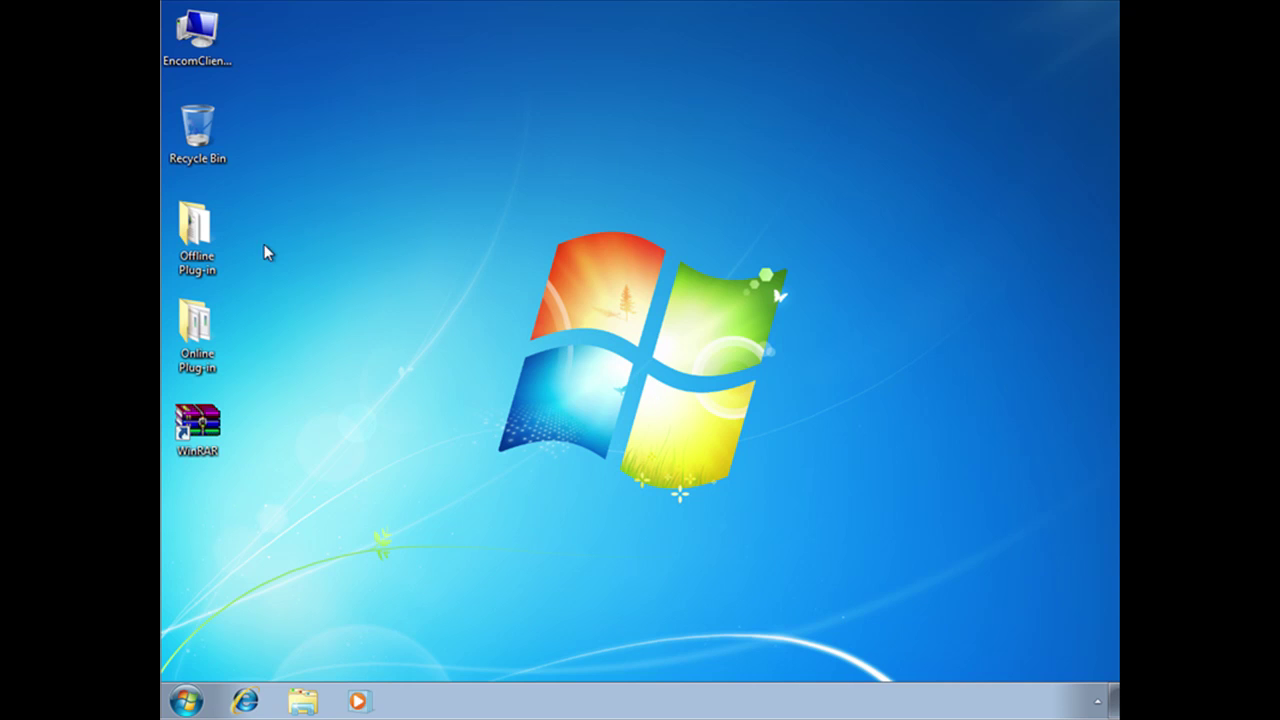
Launch the CitrixOfflinePlugin installer from the Offline Plug-in folder, keeping English as the language
{"action": "double_click", "coordinate": [197, 234]}
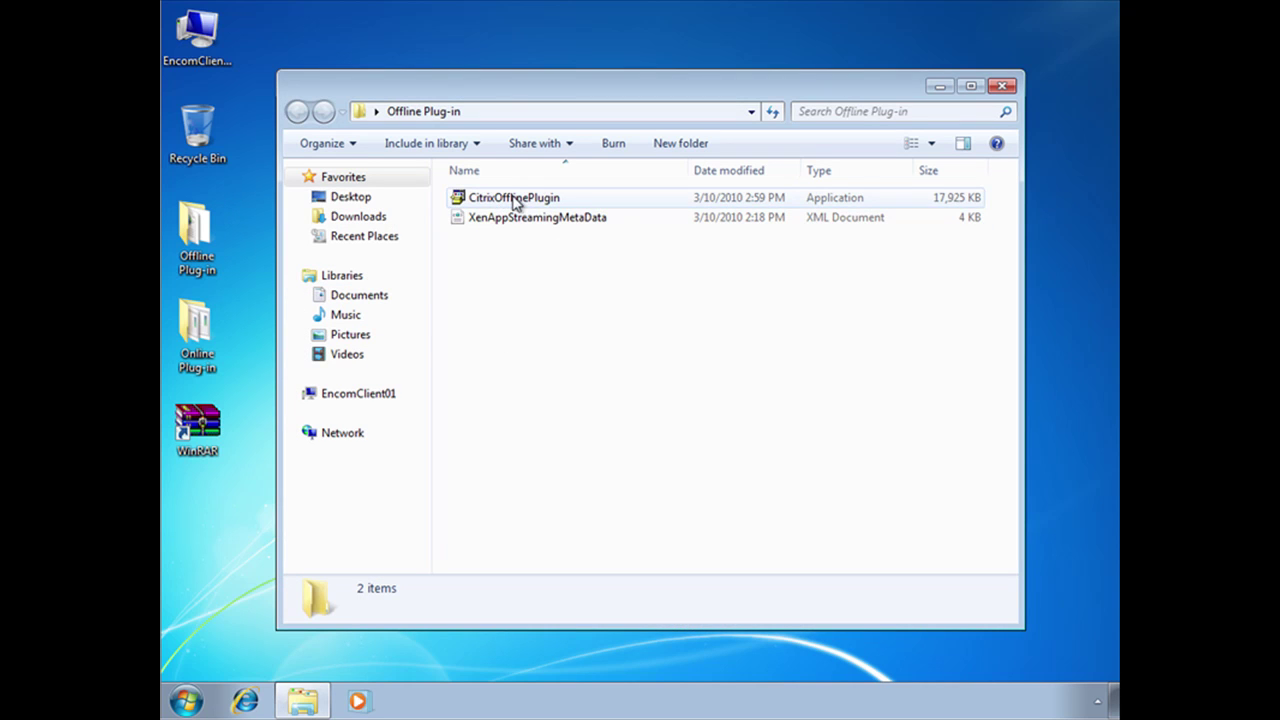
{"action": "double_click", "coordinate": [514, 199]}
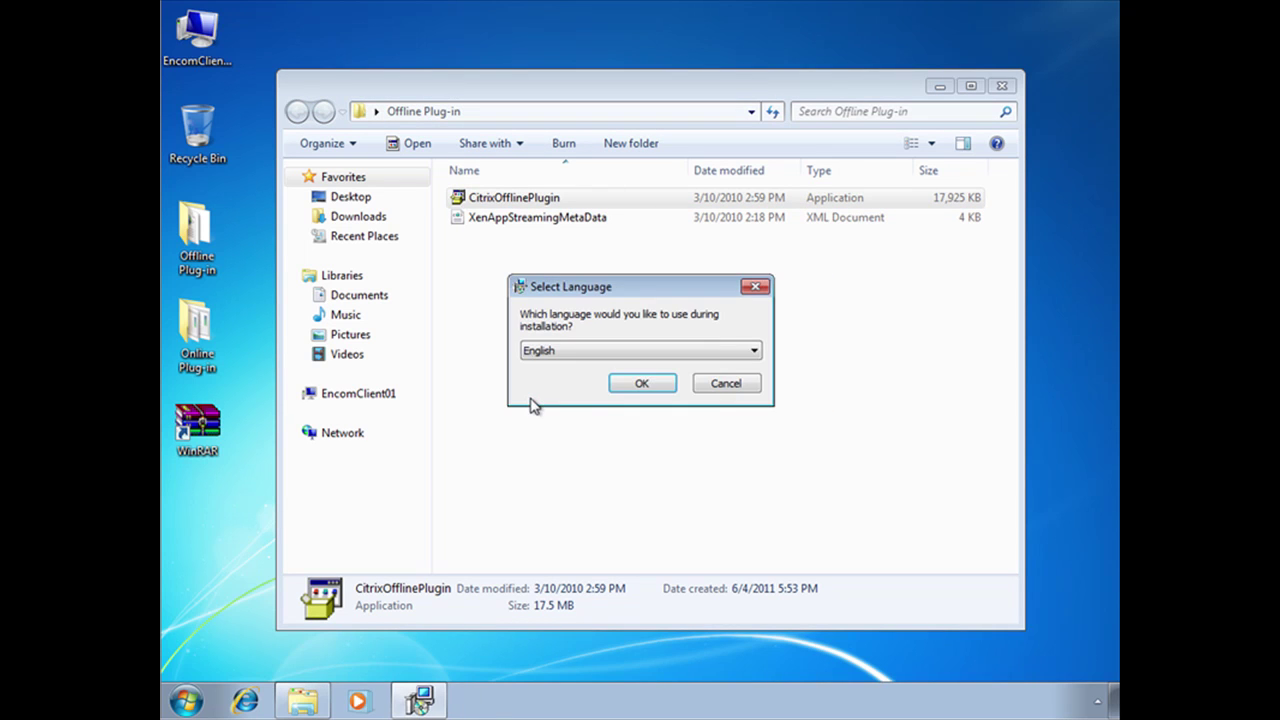
{"action": "left_click", "coordinate": [641, 385]}
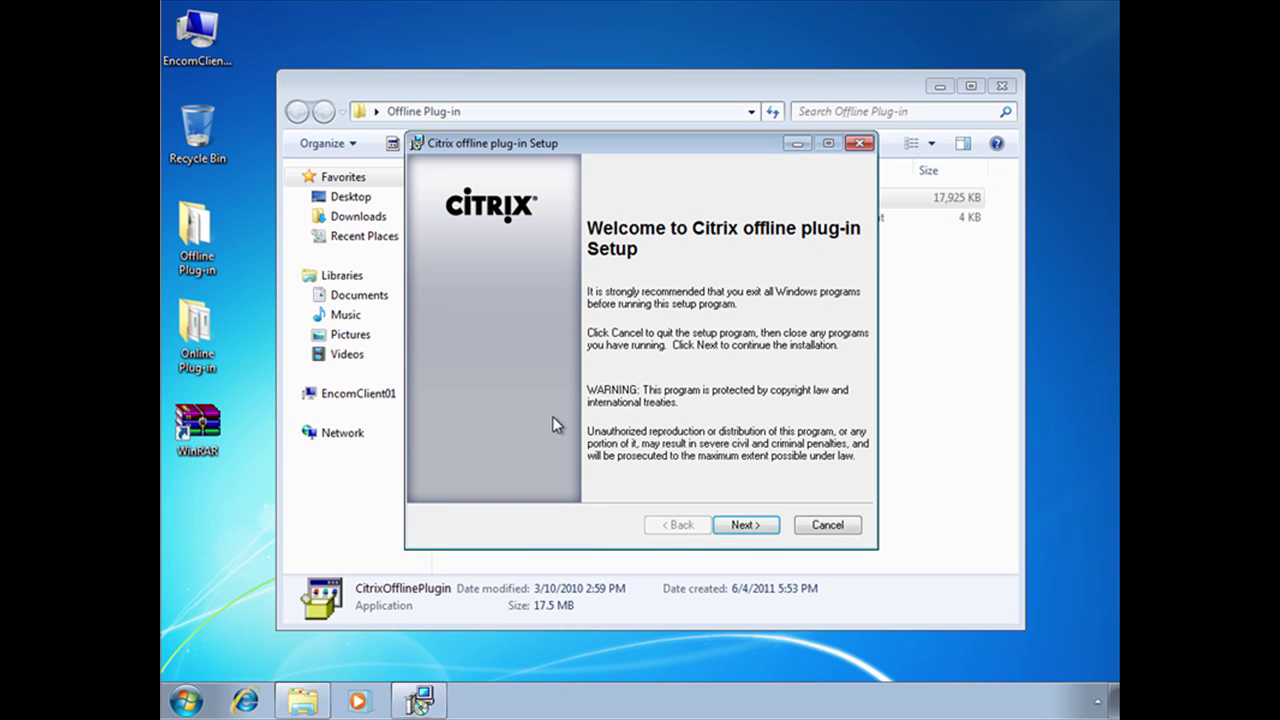
Accept the license and install into the default C:\Program Files (x86)\Citrix\ folder
{"action": "left_click", "coordinate": [743, 523]}
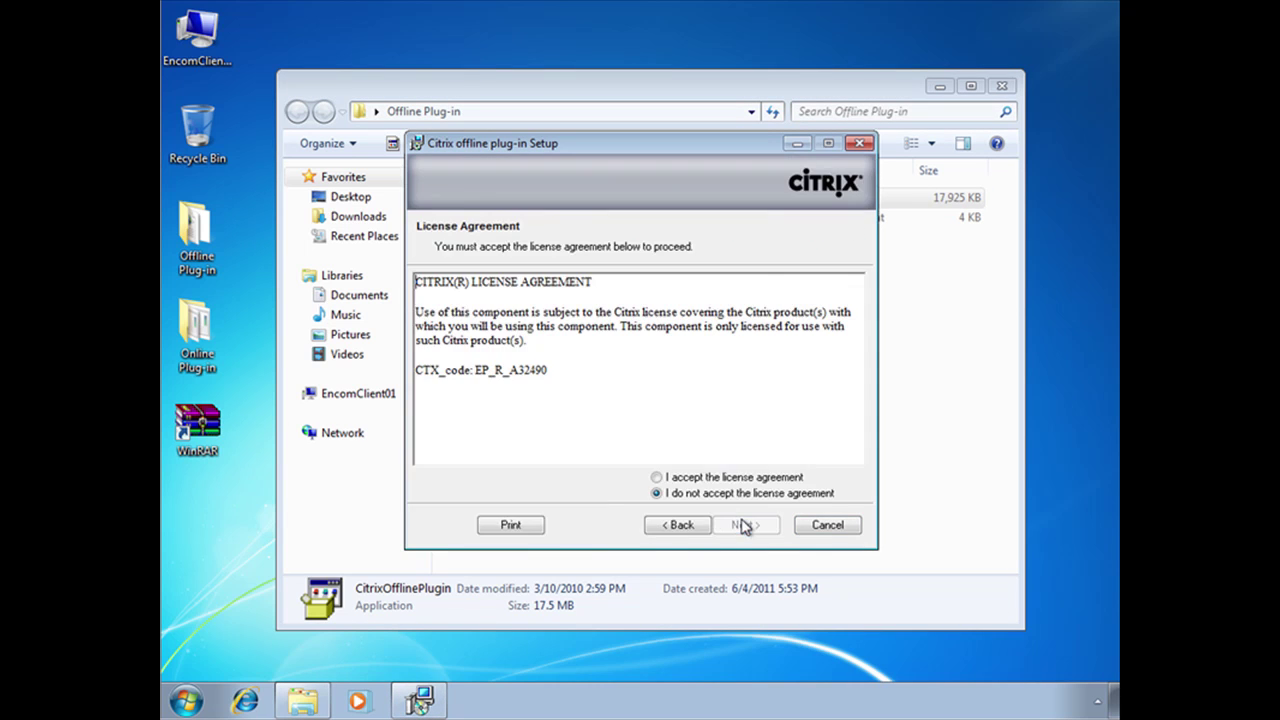
{"action": "left_click", "coordinate": [656, 477]}
{"action": "left_click", "coordinate": [745, 524]}
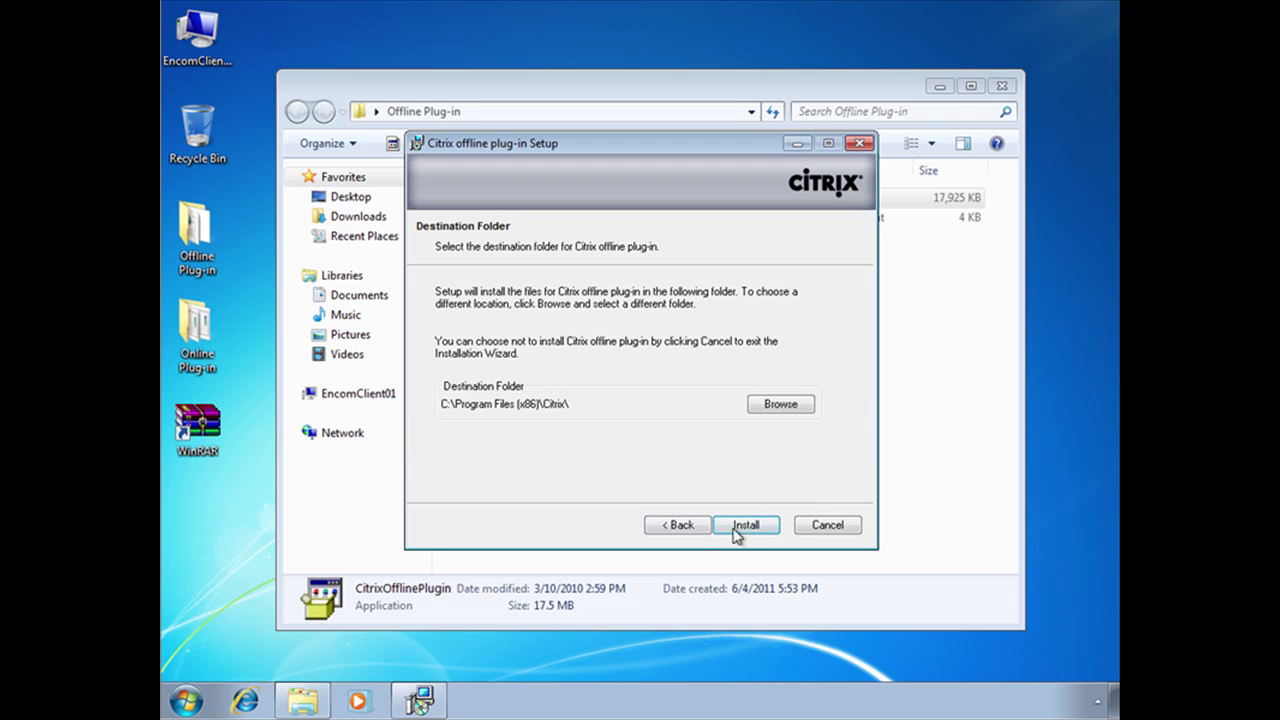
{"action": "left_click", "coordinate": [745, 527]}
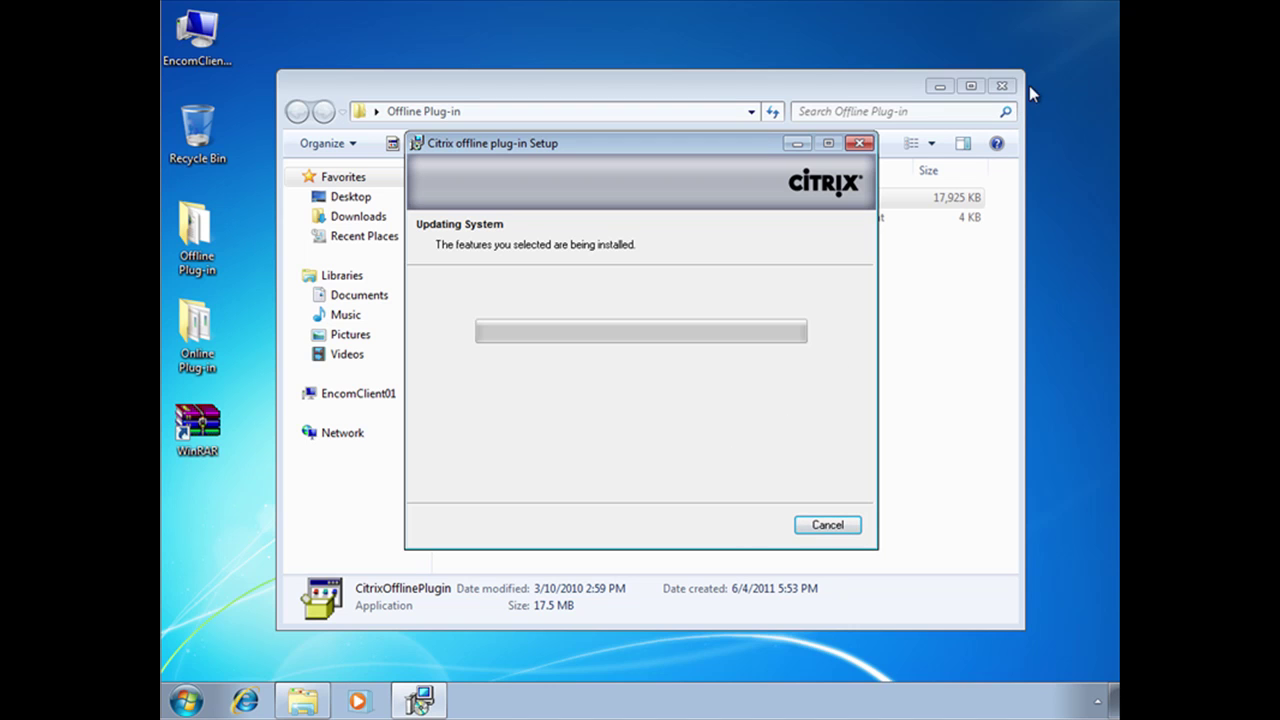
{"action": "left_click", "coordinate": [1001, 86]}
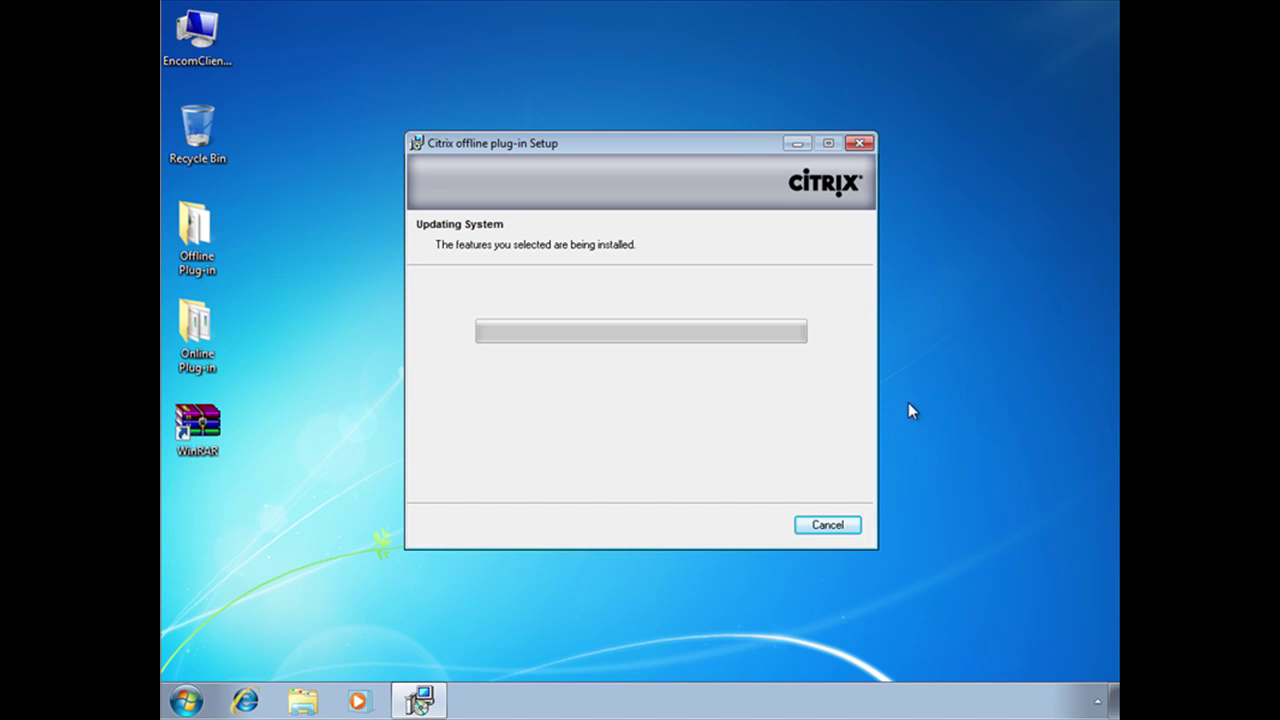